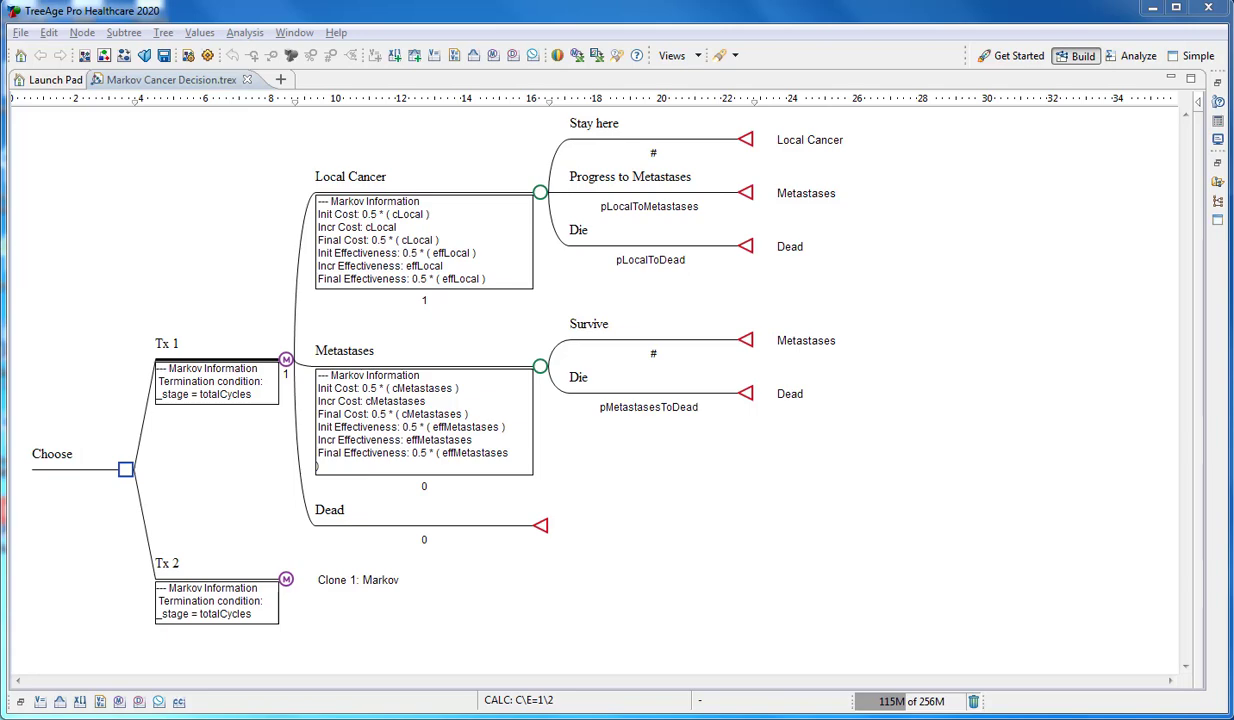
# Locate Markov Cancer Decision.trex in the example models list, then hide the file list
pyautogui.click(1217, 166)
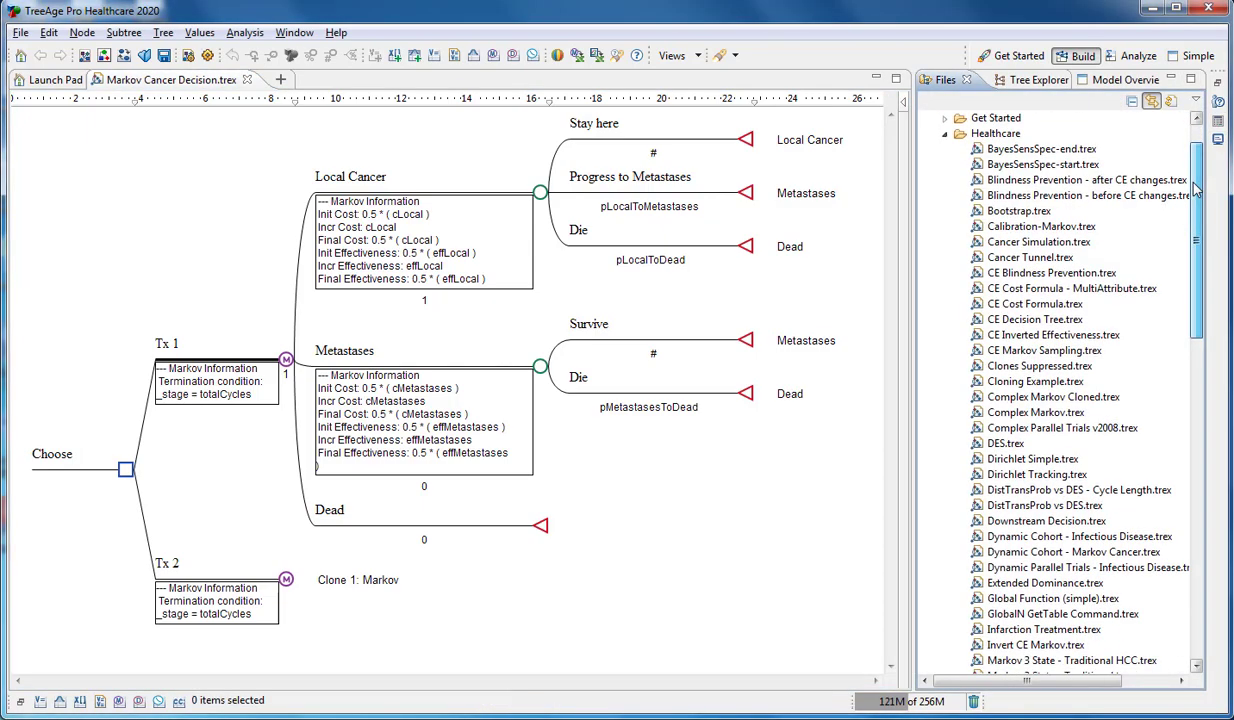
pyautogui.scroll(-4, 1150, 300)
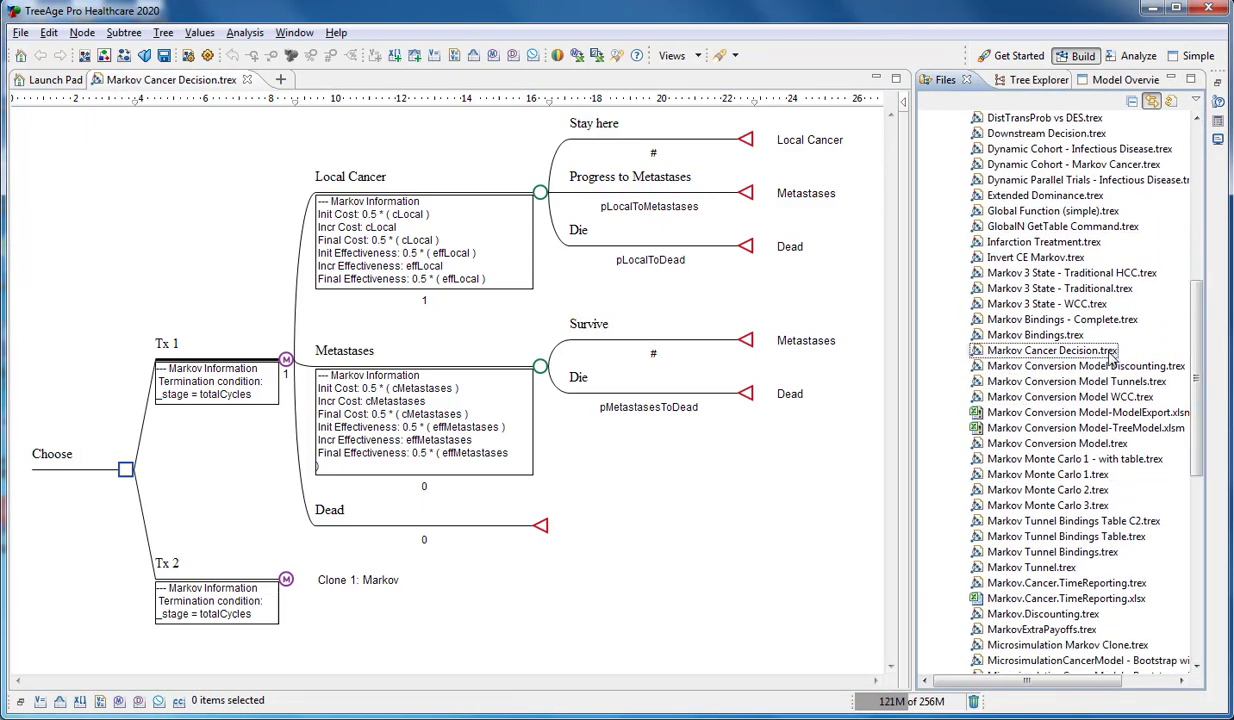
pyautogui.click(1110, 352)
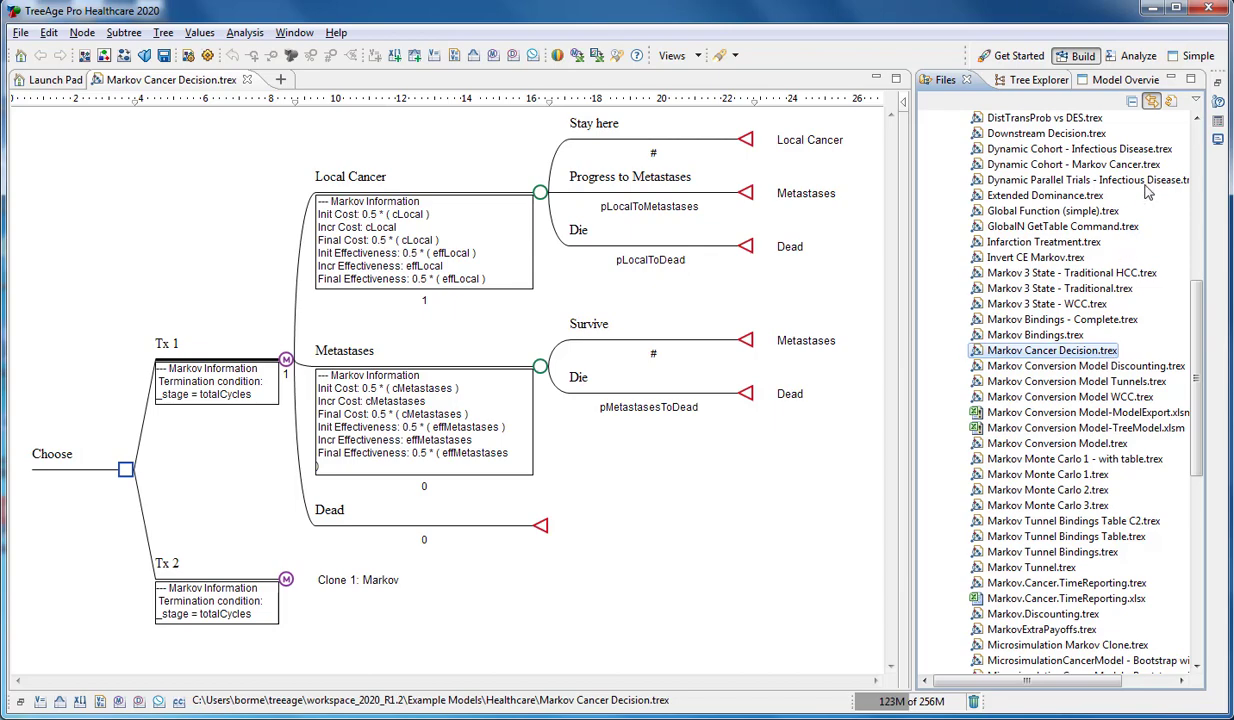
pyautogui.click(1172, 79)
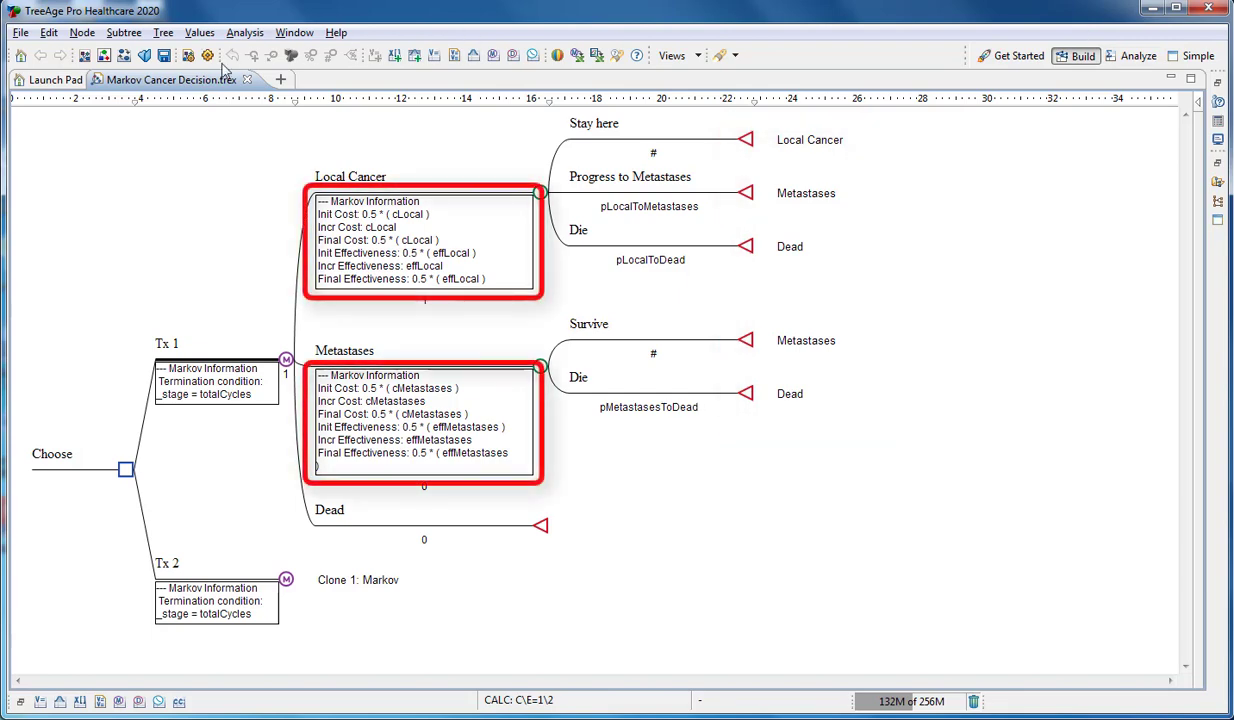
# Confirm Cost-effectiveness as the calculation method in Tree Preferences and apply
pyautogui.click(186, 58)
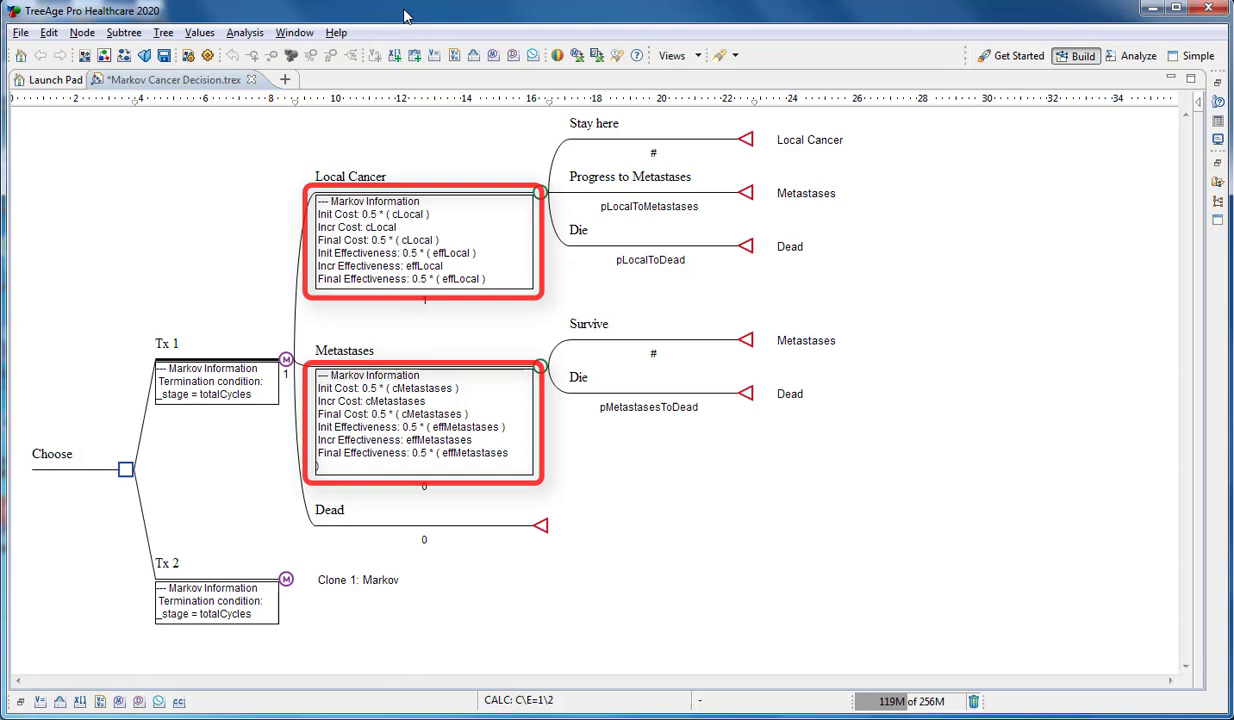
pyautogui.click(187, 57)
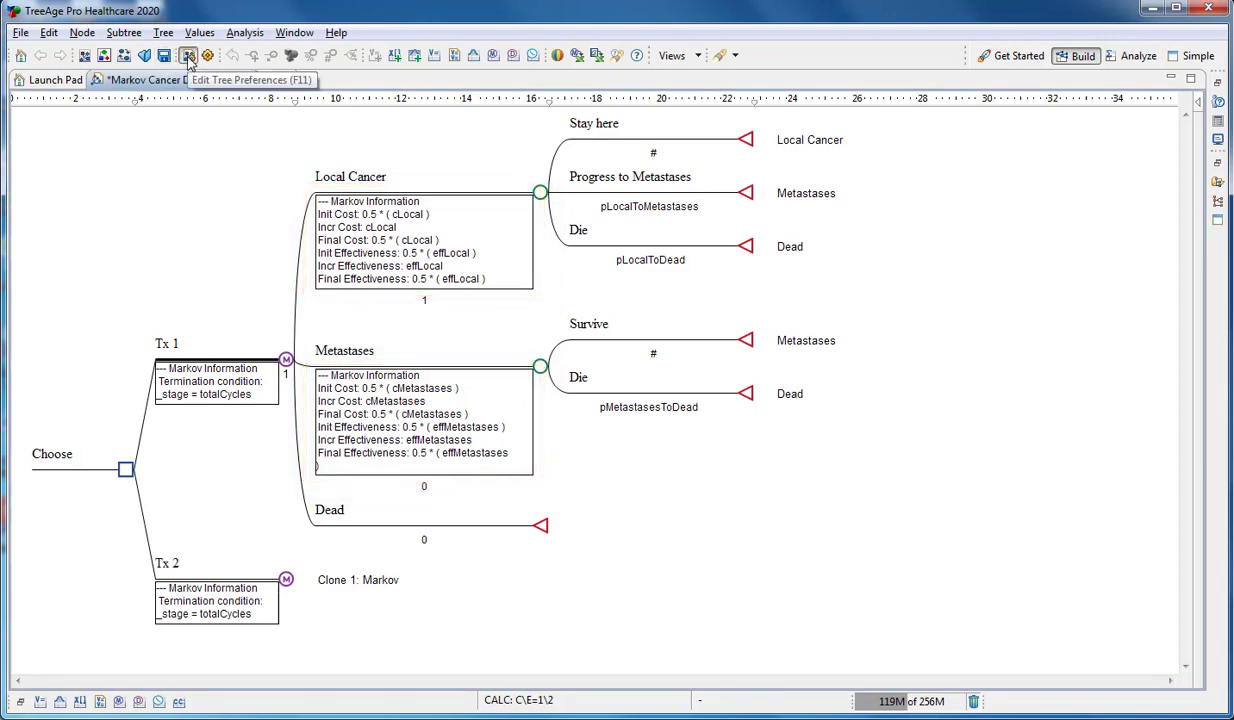
pyautogui.click(188, 57)
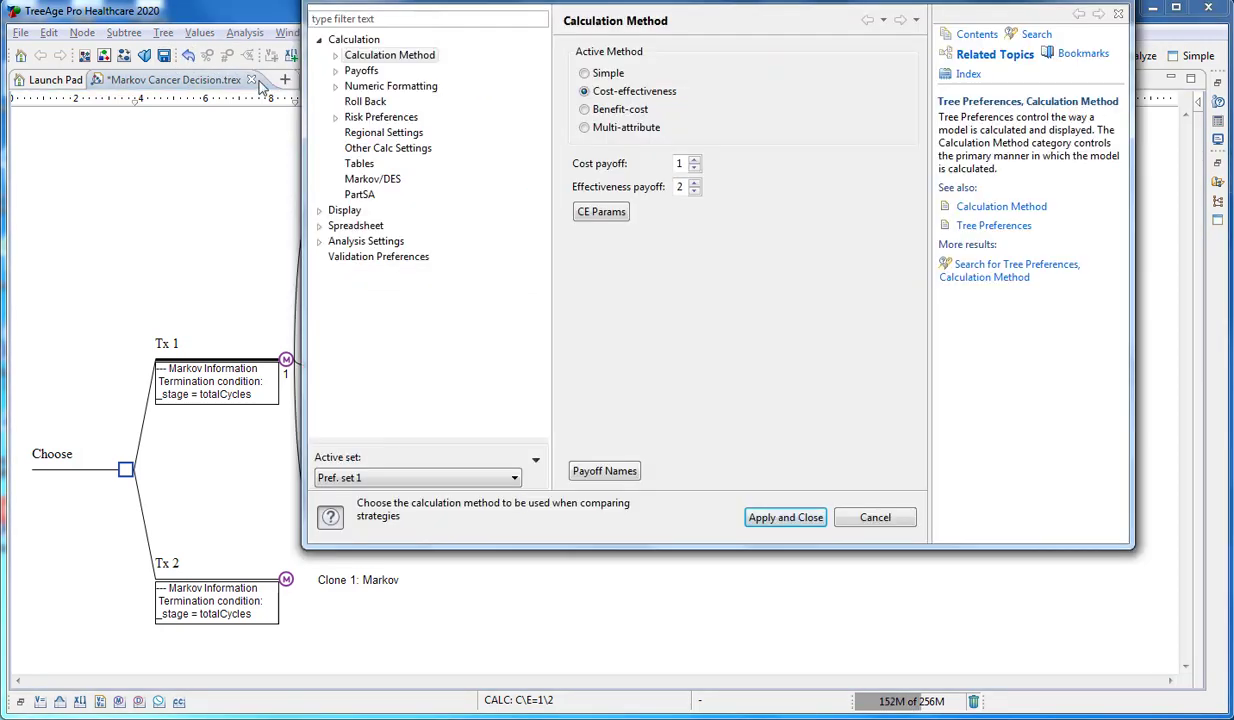
pyautogui.click(786, 517)
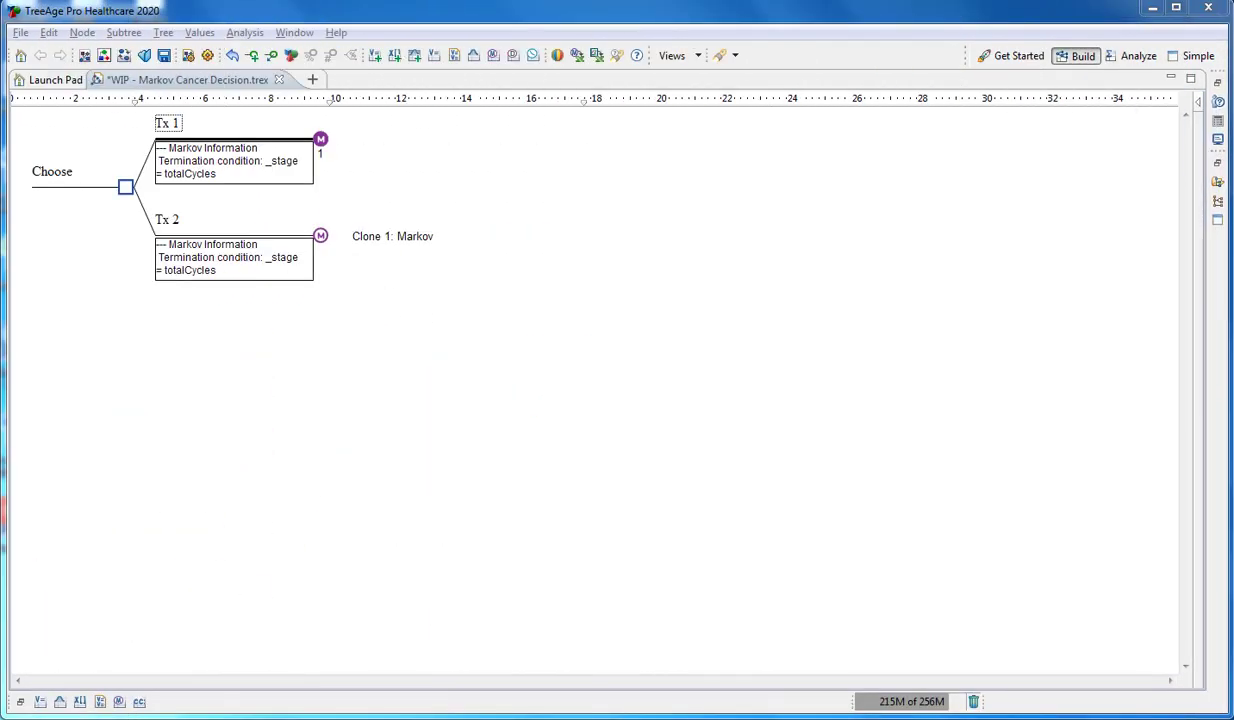
pyautogui.click(320, 142)
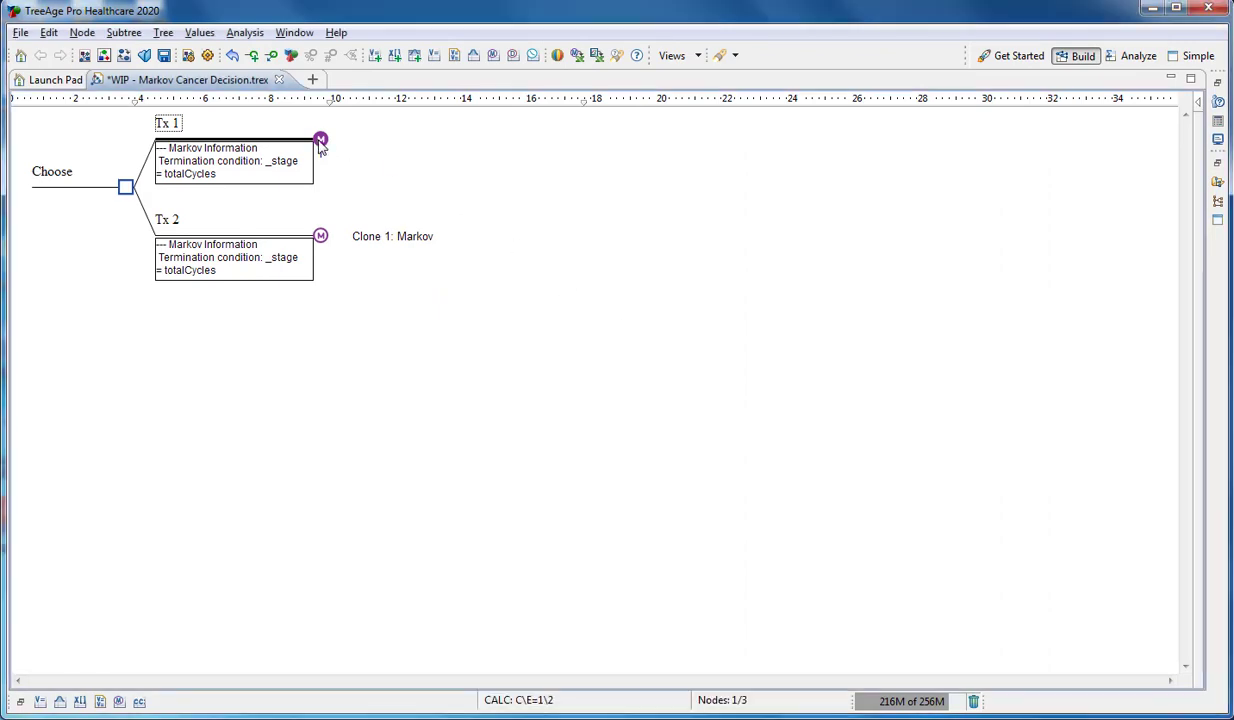
pyautogui.click(16, 703)
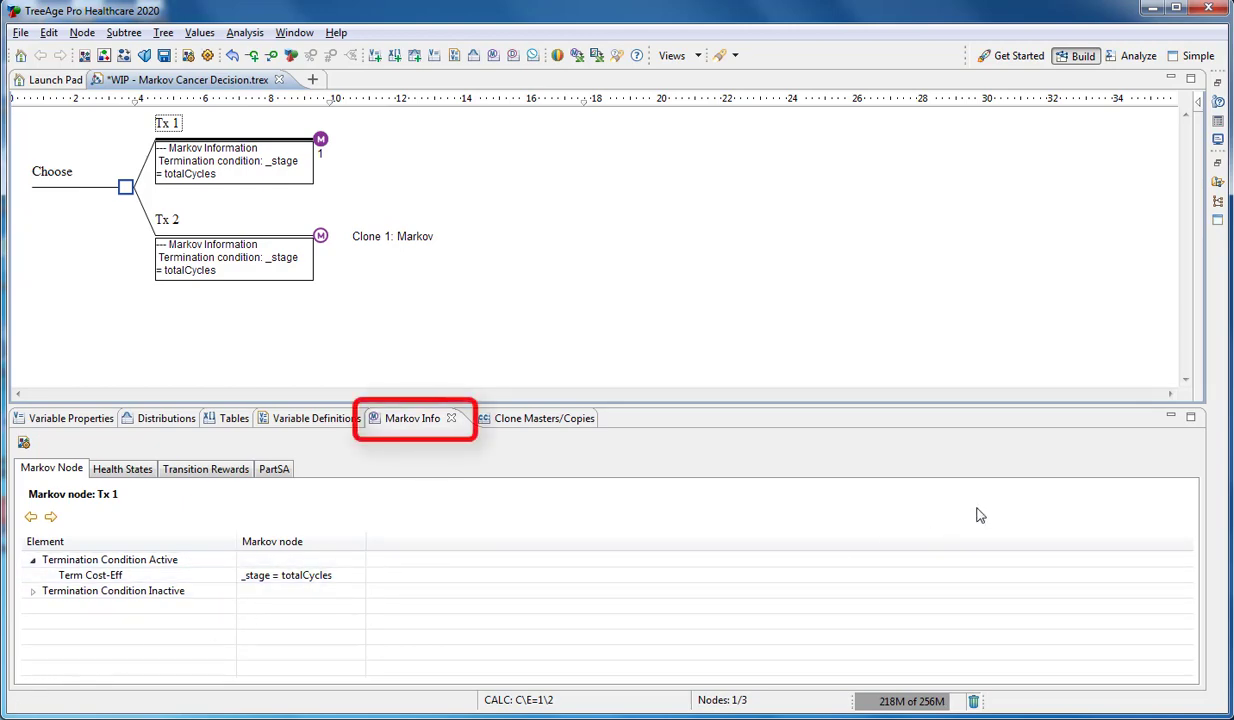
pyautogui.click(1172, 418)
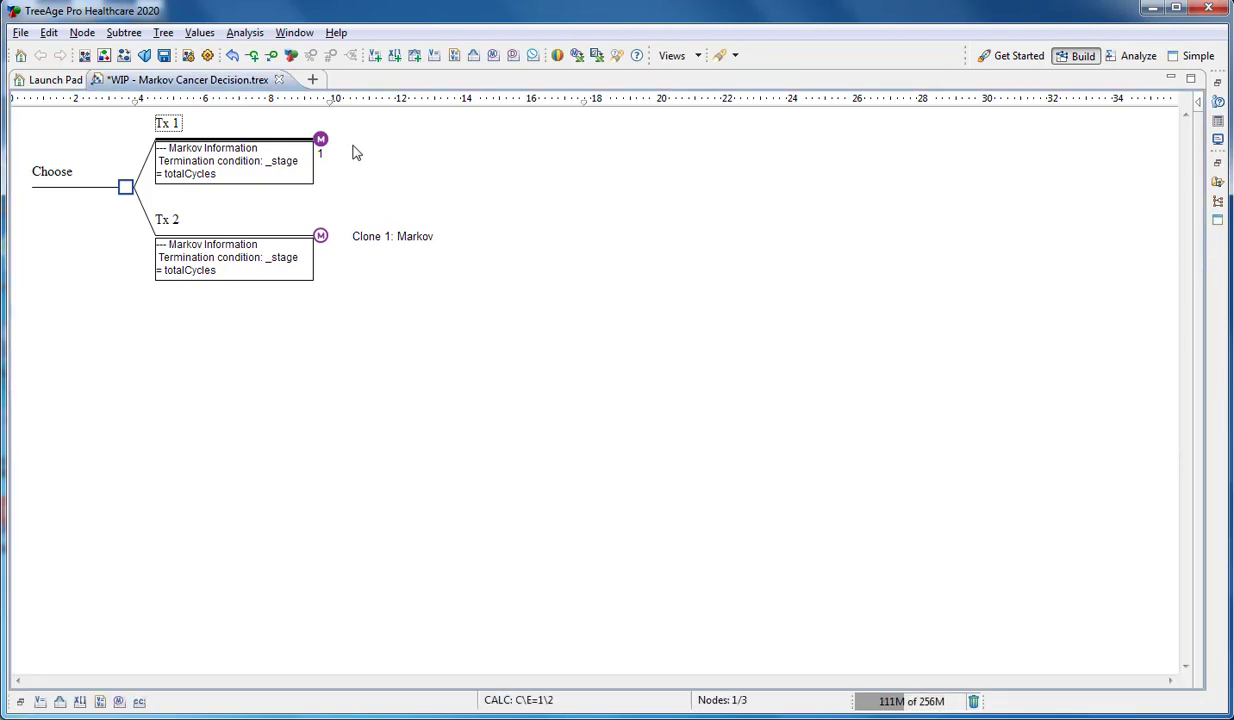
# Add three state branches to the Tx 1 Markov node and label the first Local Cancer
pyautogui.click(321, 141)
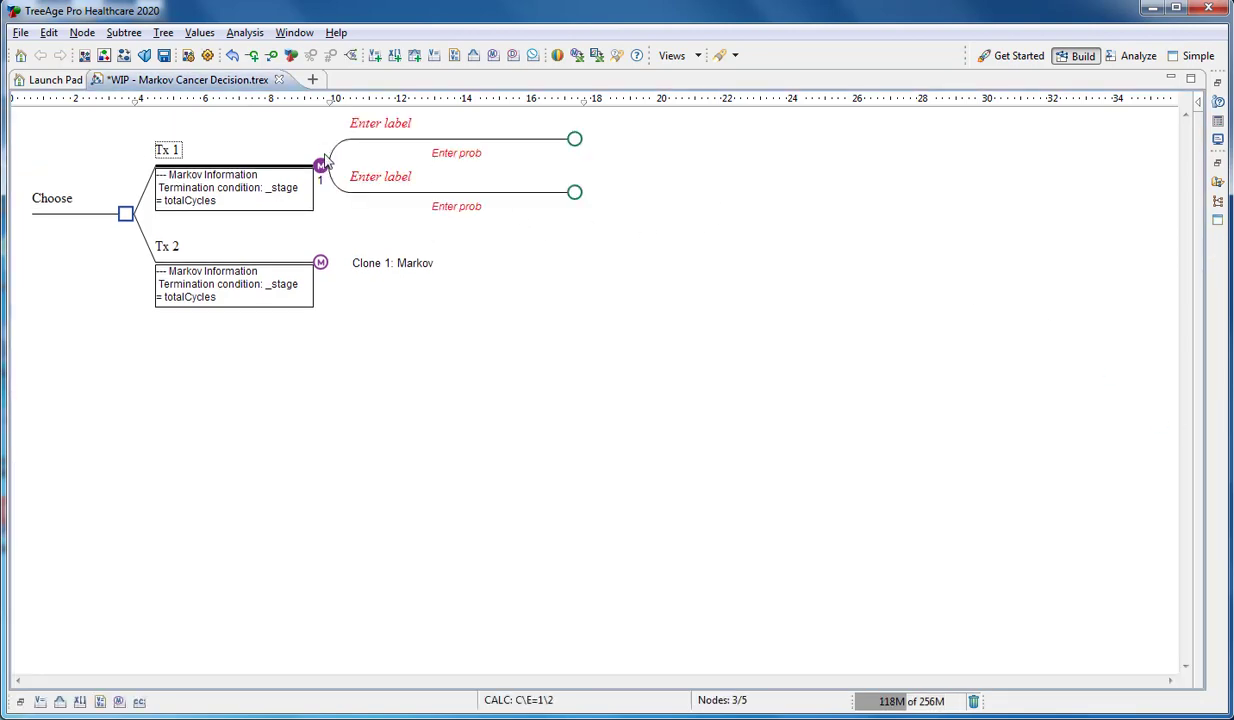
pyautogui.click(321, 168)
pyautogui.click(380, 125)
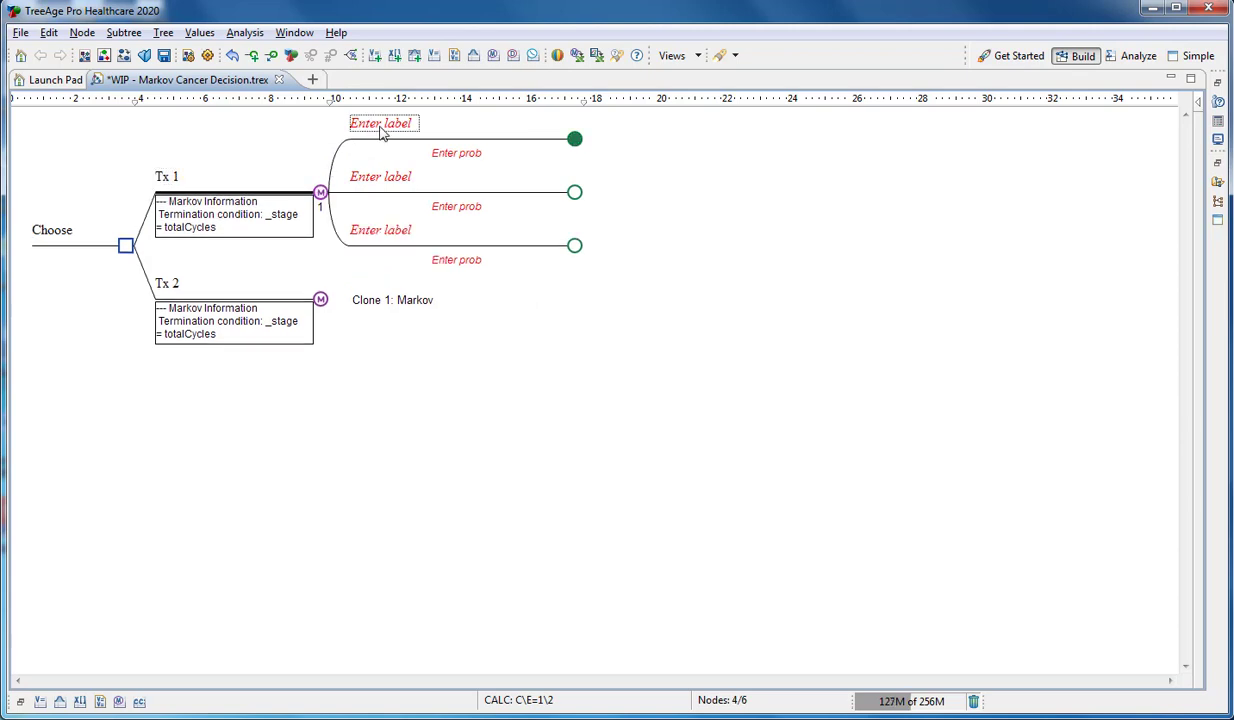
pyautogui.write('Lo')
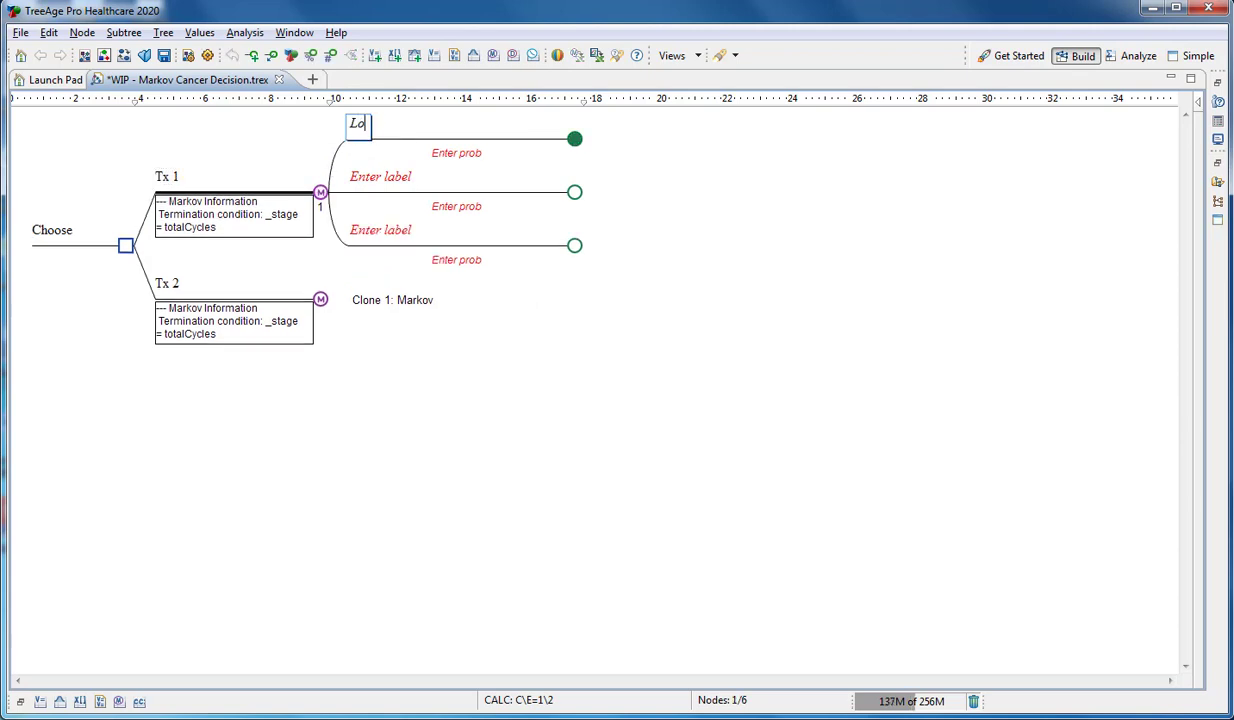
pyautogui.write('cal Cancer')
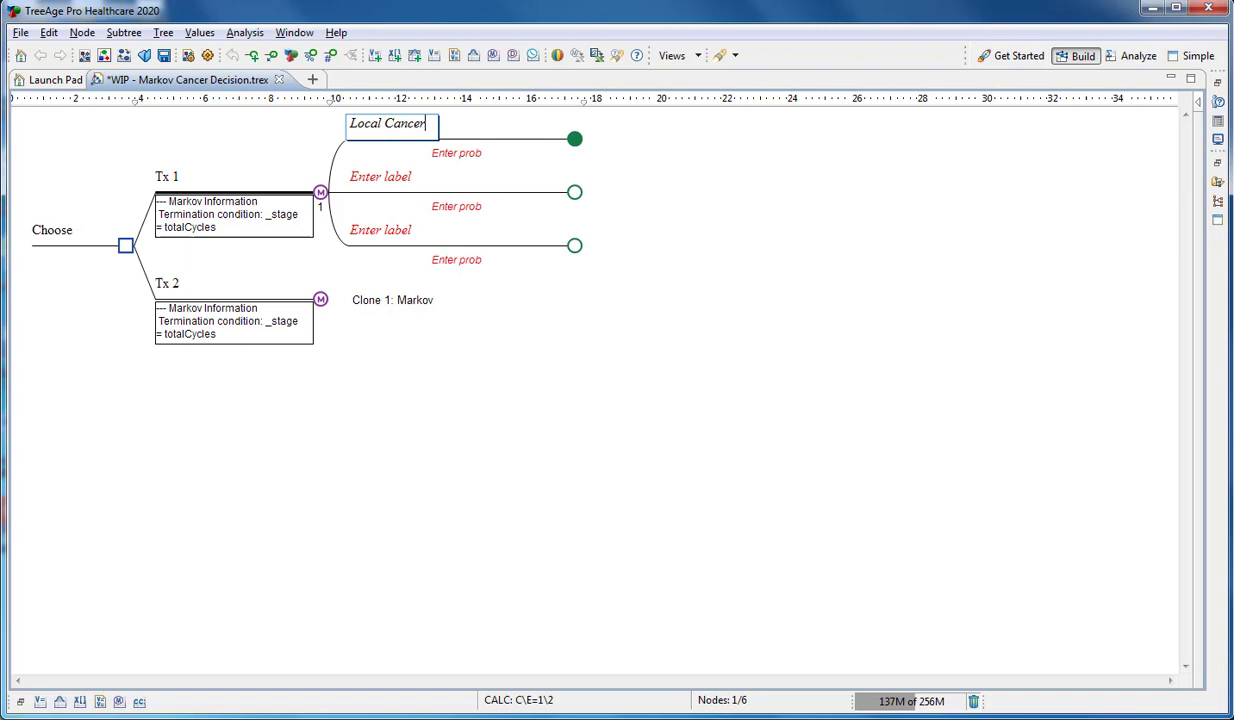
pyautogui.press('Return')
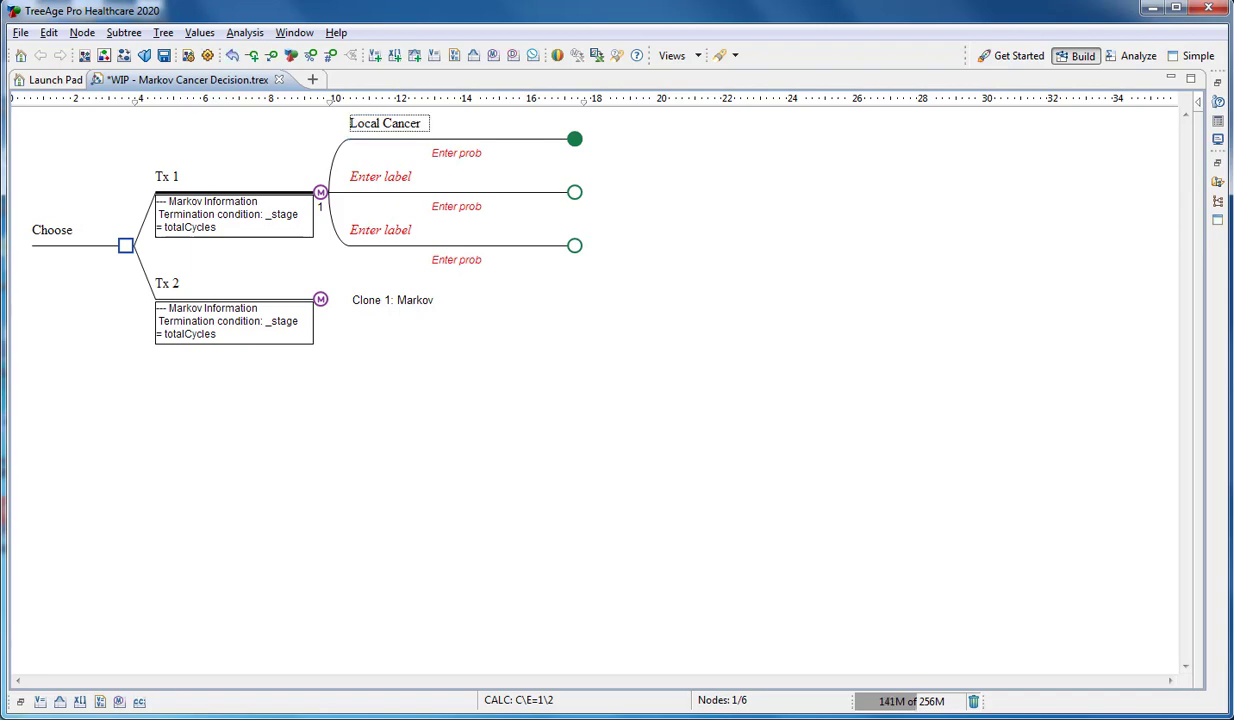
# Label the second and third state branches Metastases and Dead
pyautogui.click(377, 177)
pyautogui.click(377, 177)
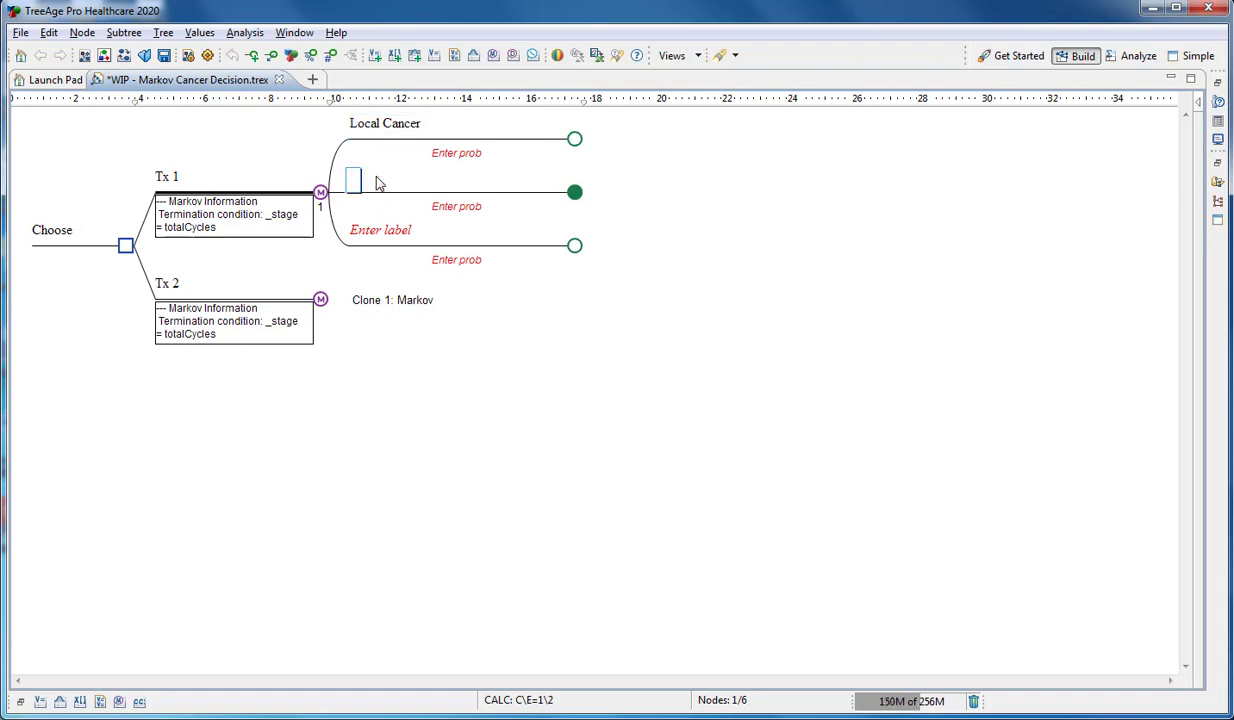
pyautogui.write('Metastases')
pyautogui.press('Return')
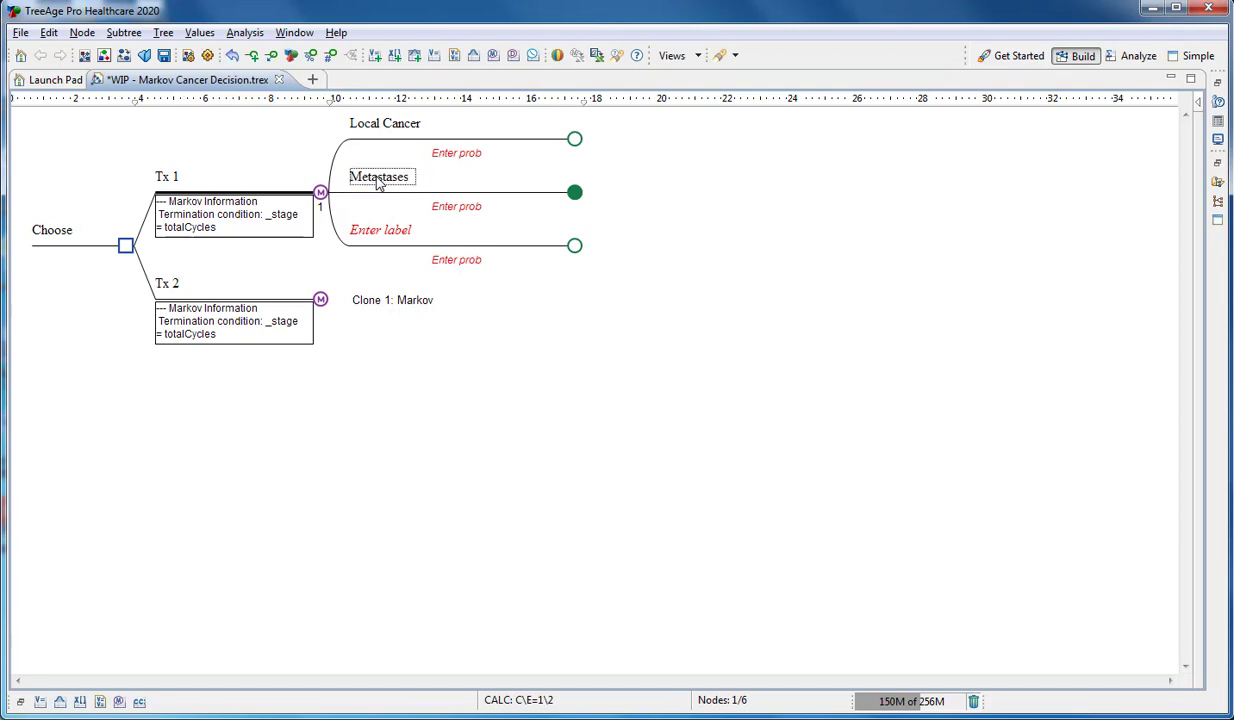
pyautogui.click(385, 231)
pyautogui.click(385, 231)
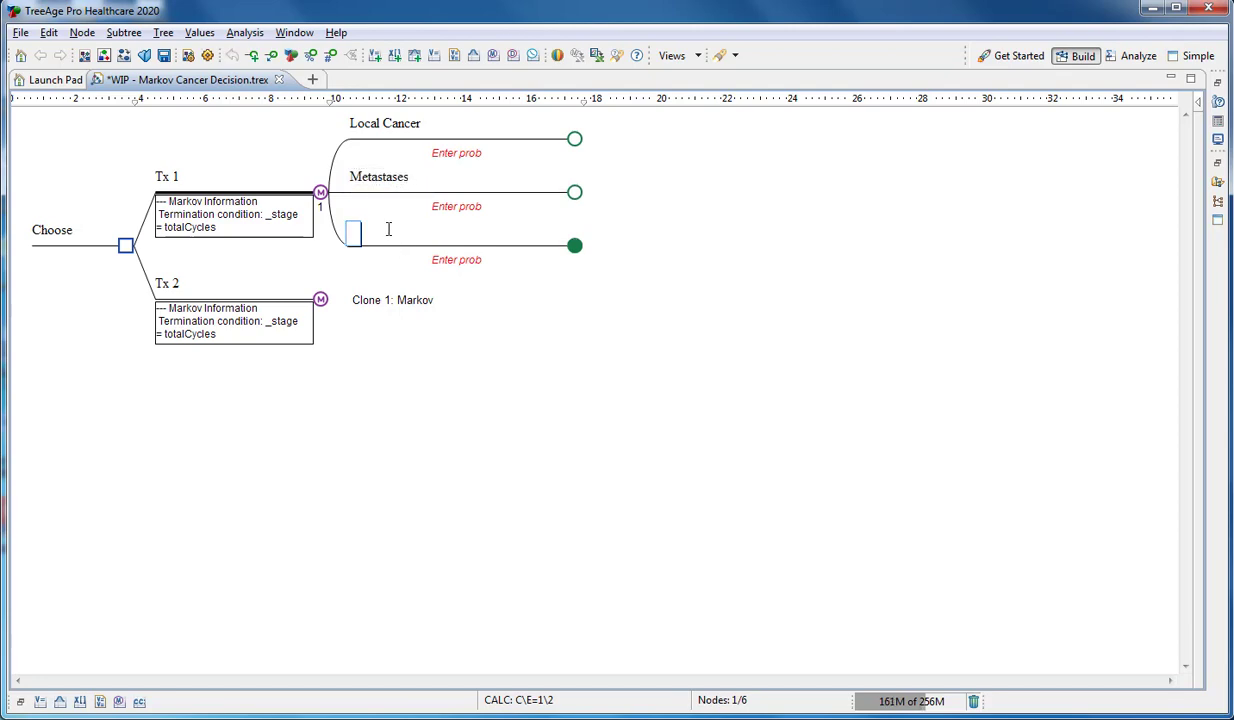
pyautogui.write('Dead')
pyautogui.press('Return')
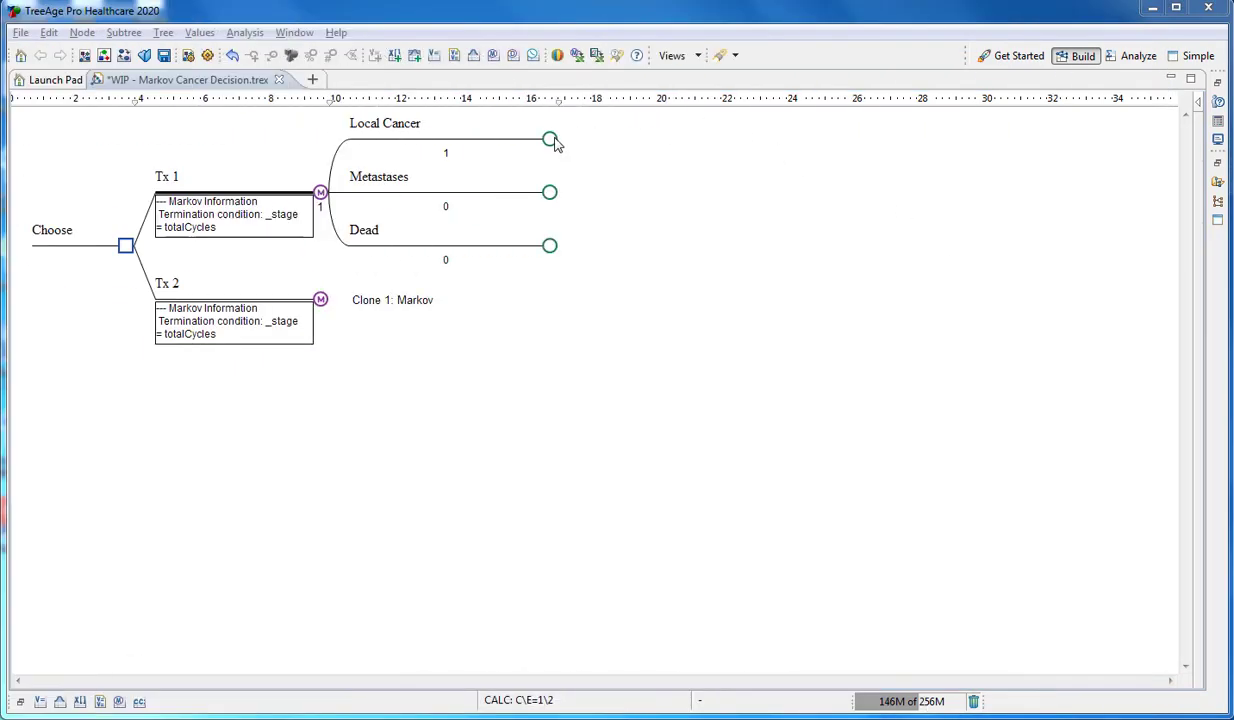
# Add three transition branches under Local Cancer and label the first Stay here
pyautogui.doubleClick(550, 141)
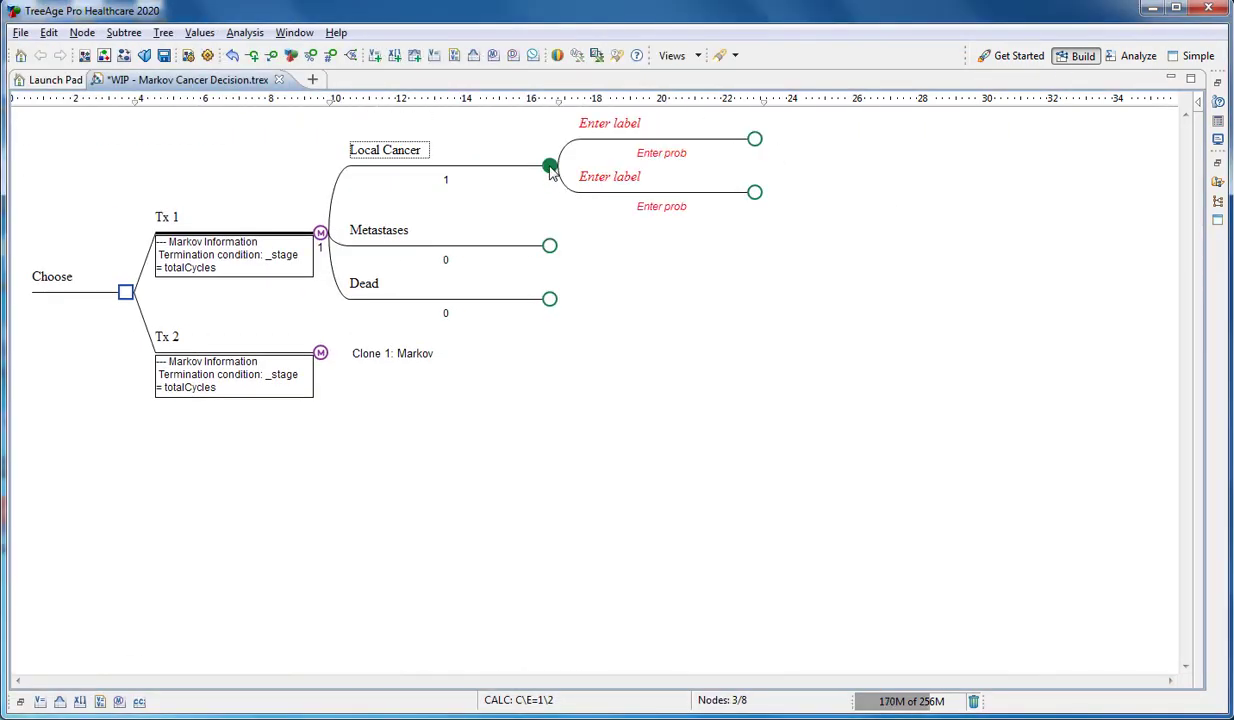
pyautogui.doubleClick(550, 168)
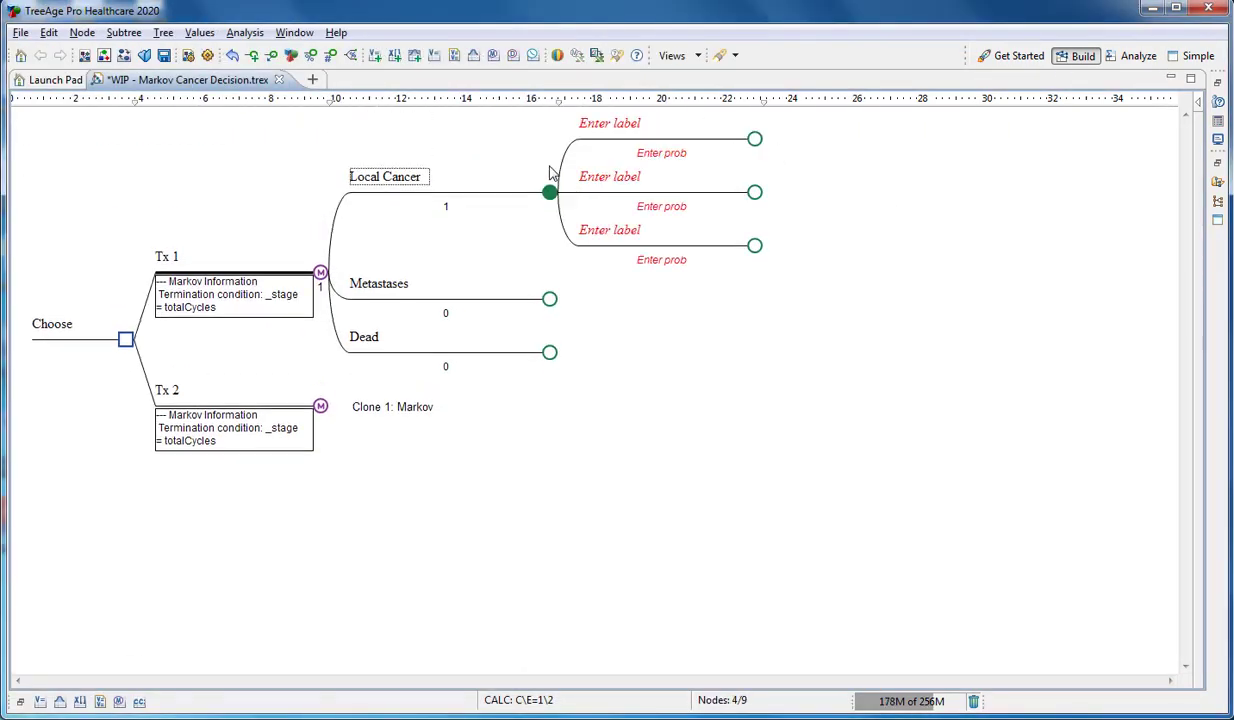
pyautogui.click(590, 120)
pyautogui.write('Stay here')
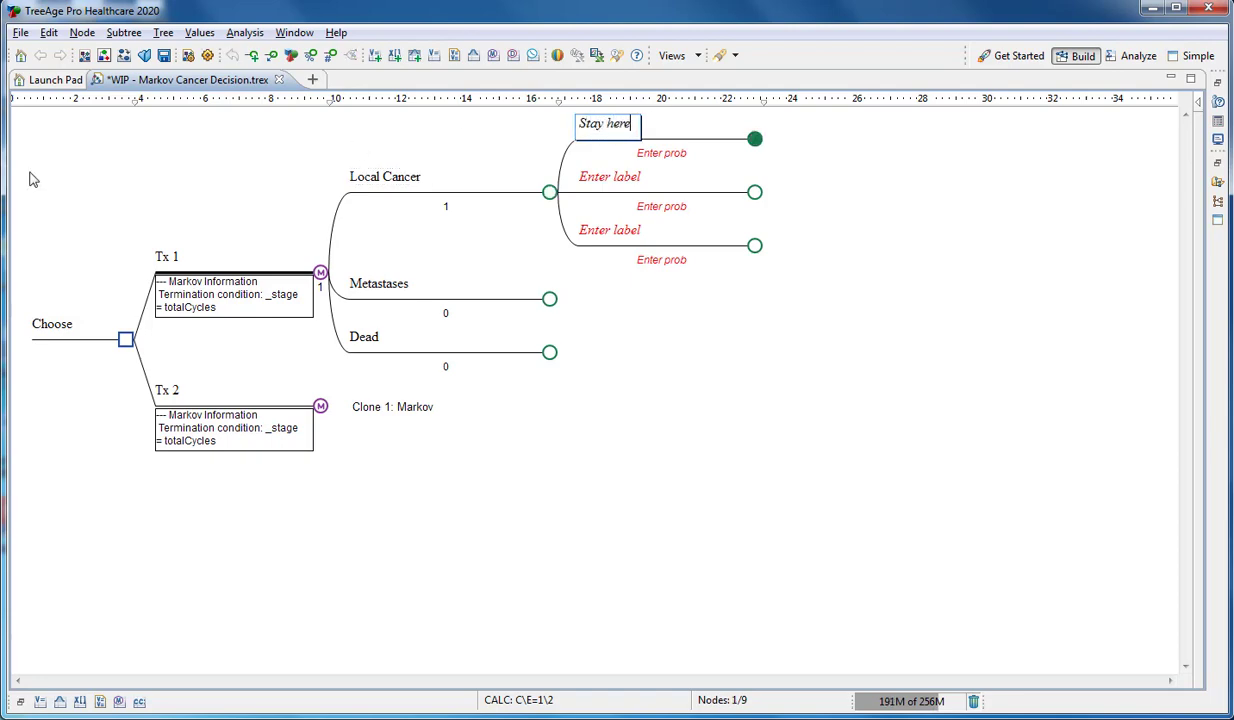
pyautogui.press('Return')
# Label the remaining Local Cancer branches Progress to Metastases and Die
pyautogui.click(630, 182)
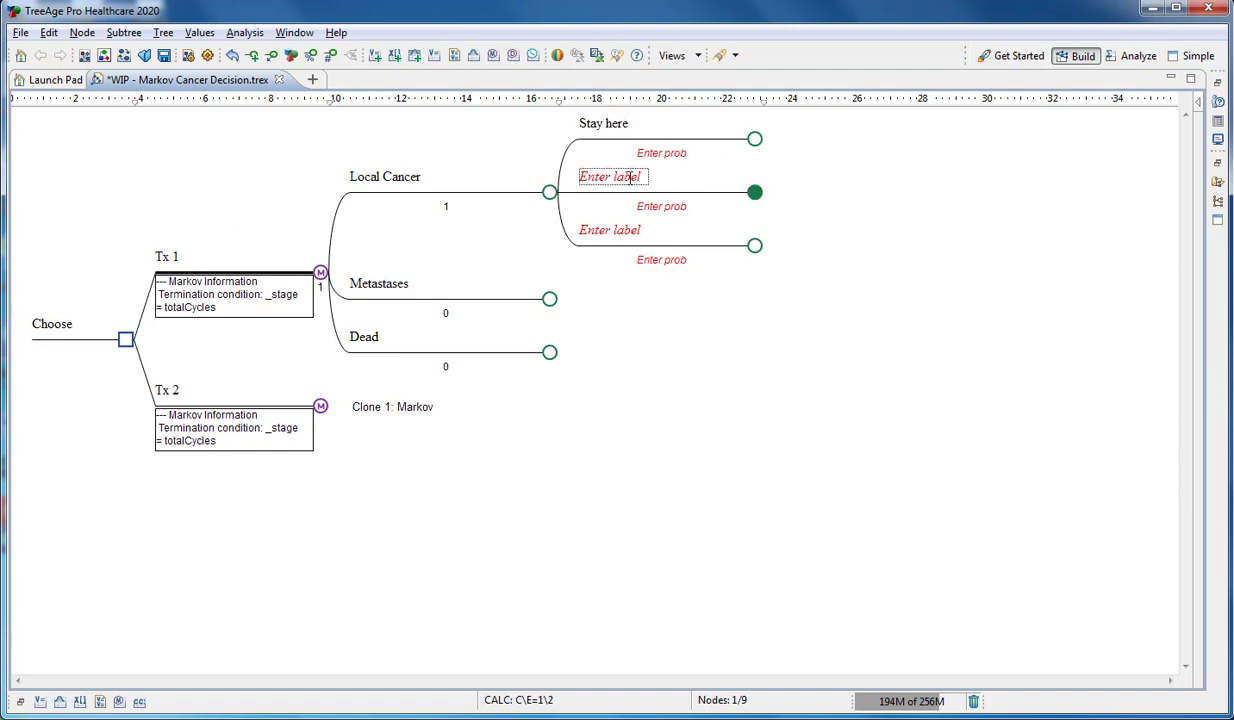
pyautogui.write('L')
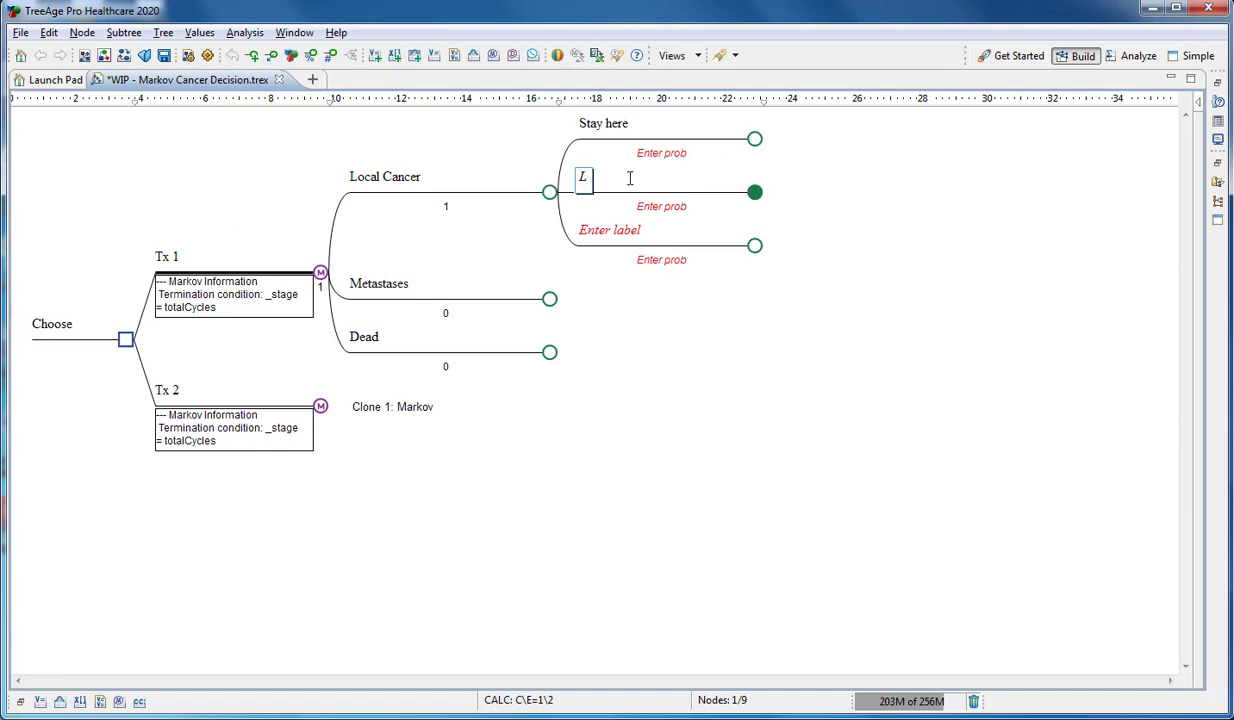
pyautogui.press('BackSpace')
pyautogui.write('Progress to')
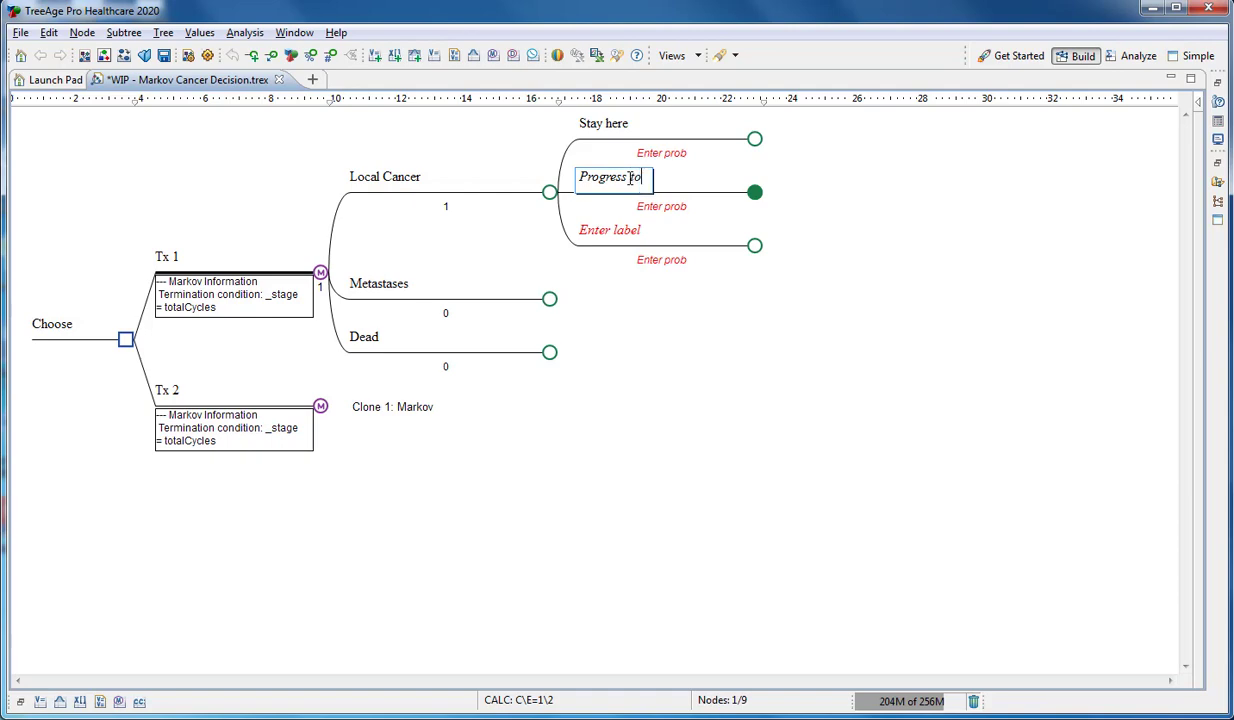
pyautogui.write(' Metastases')
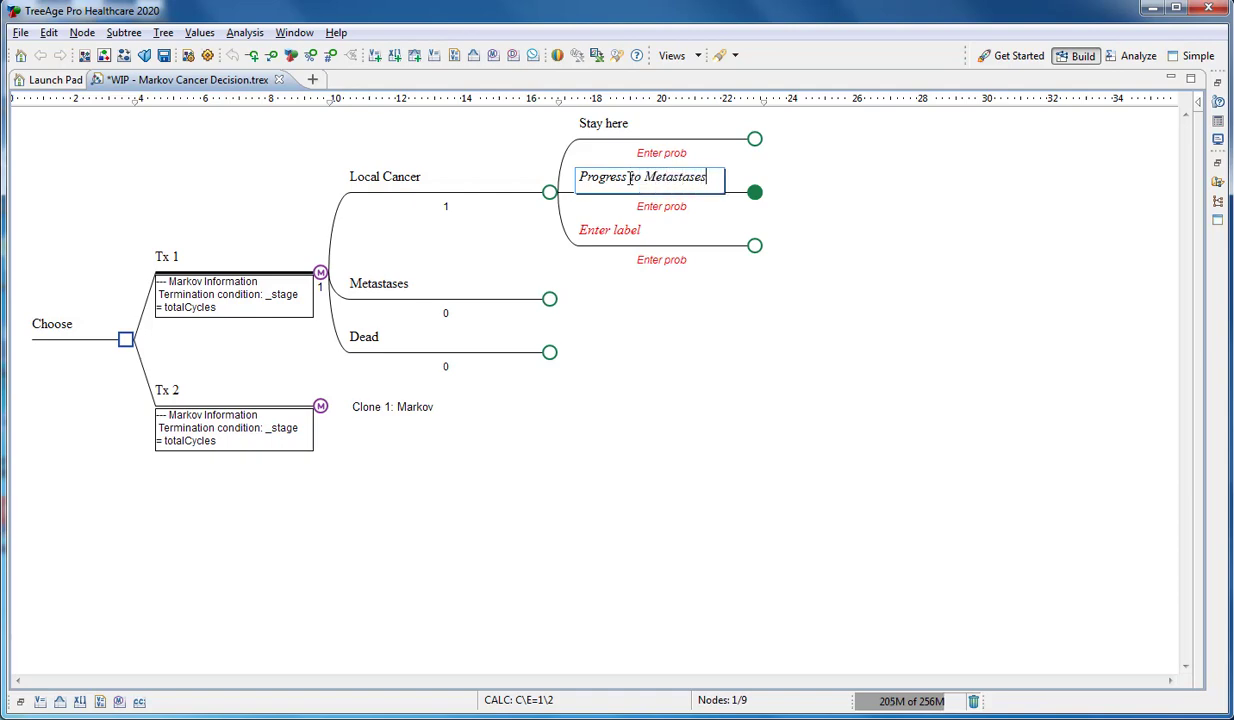
pyautogui.press('Return')
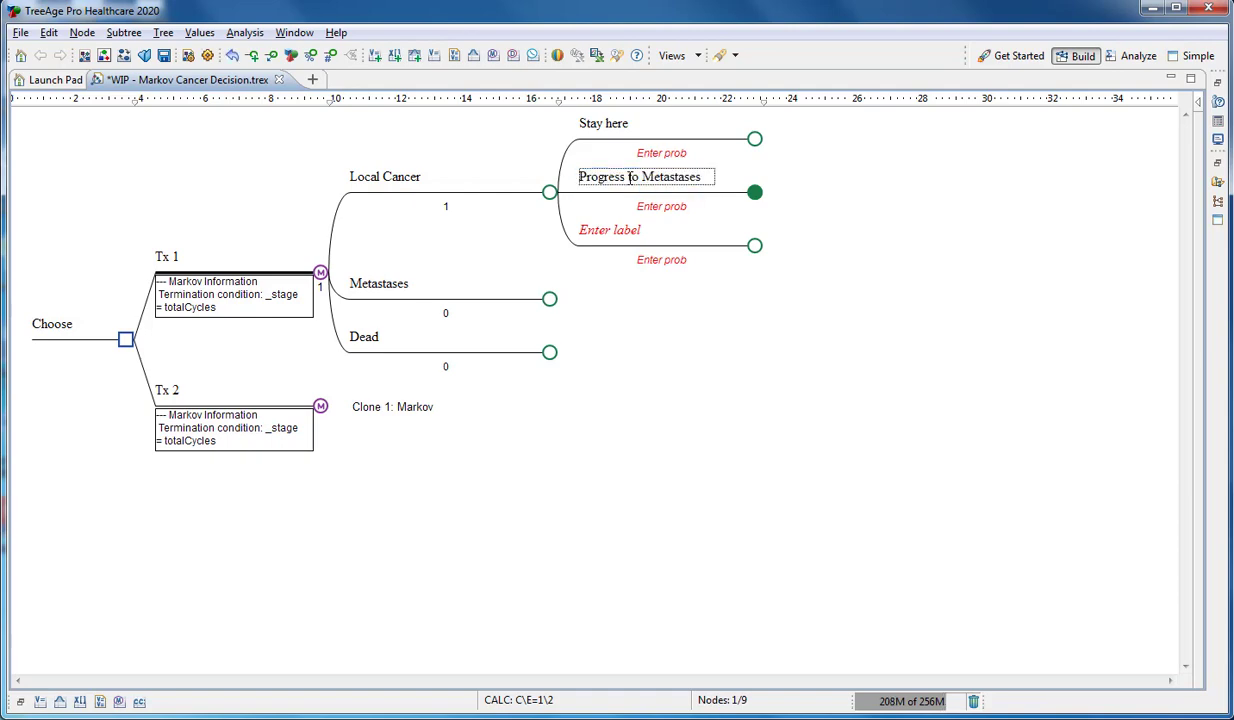
pyautogui.click(618, 233)
pyautogui.click(616, 231)
pyautogui.write('Die')
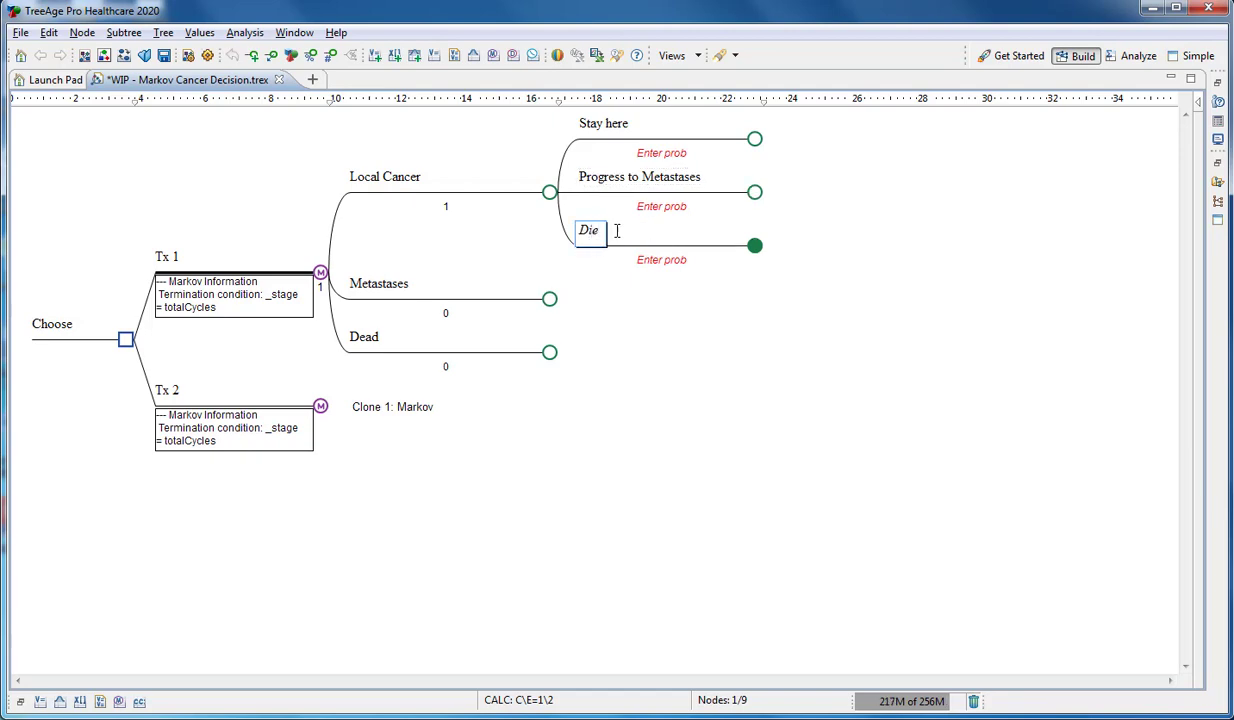
pyautogui.press('Return')
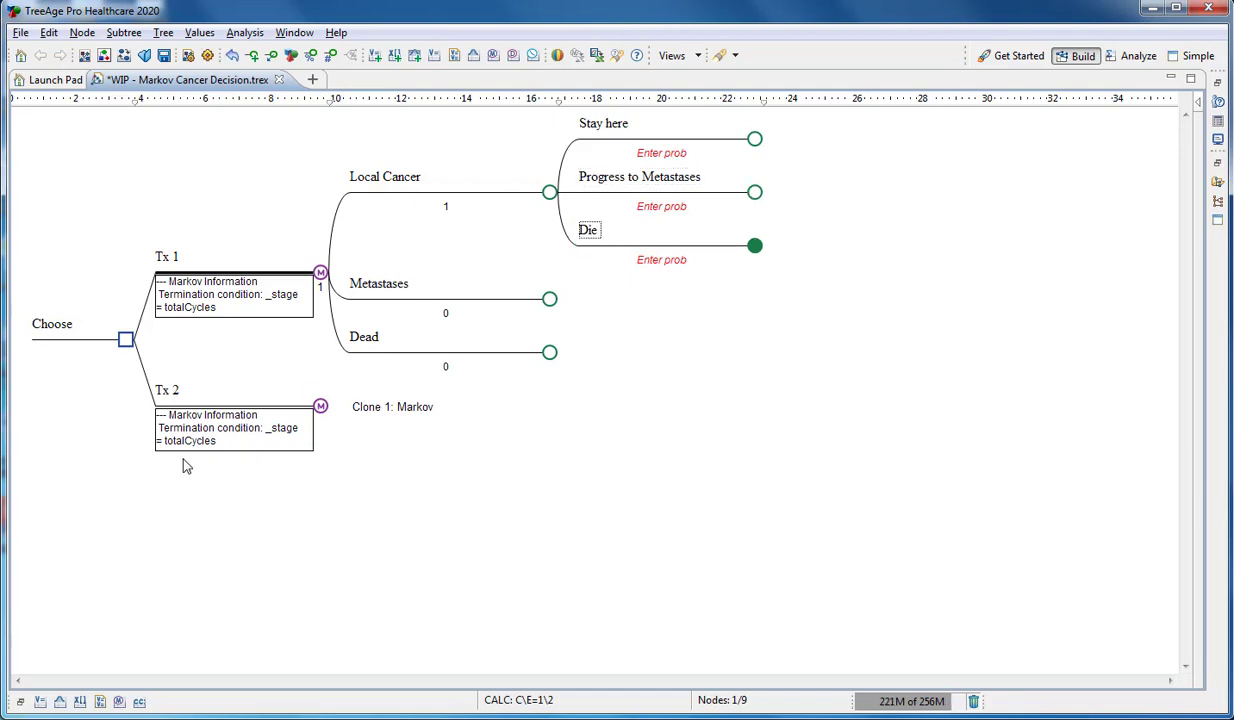
# Show the Variable Properties list below the tree and start editing Progress to Metastases' probability
pyautogui.click(20, 703)
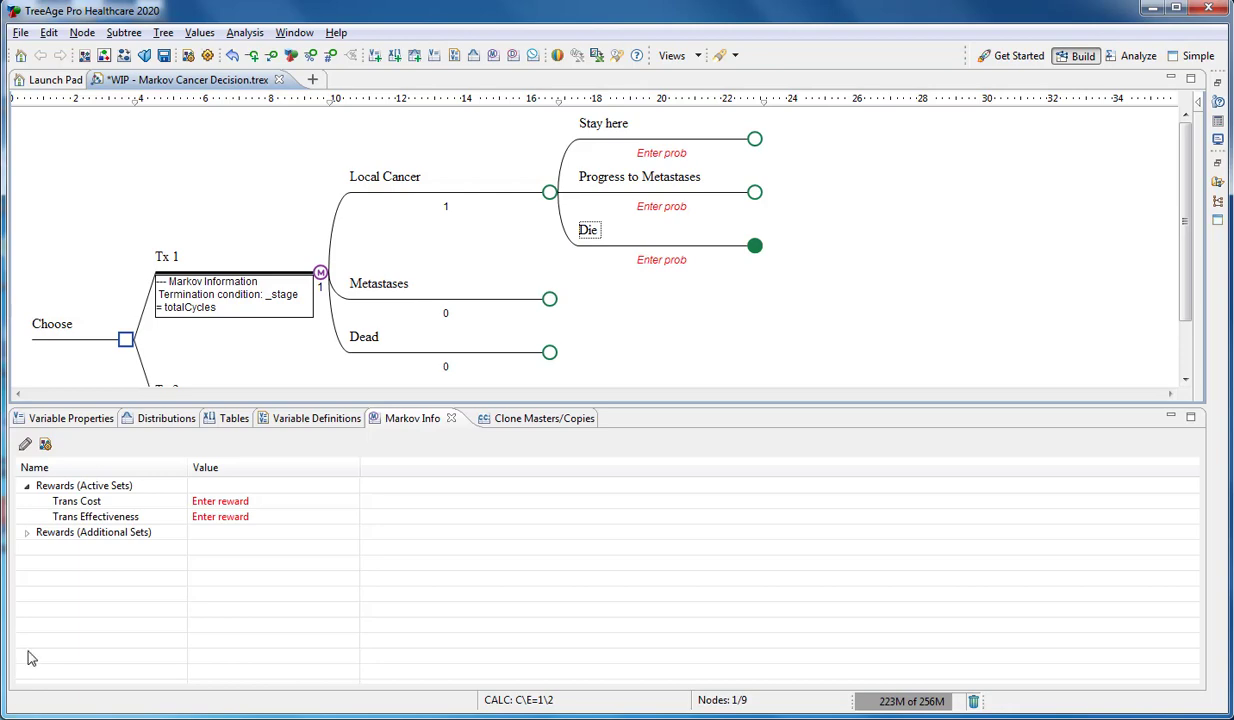
pyautogui.click(85, 422)
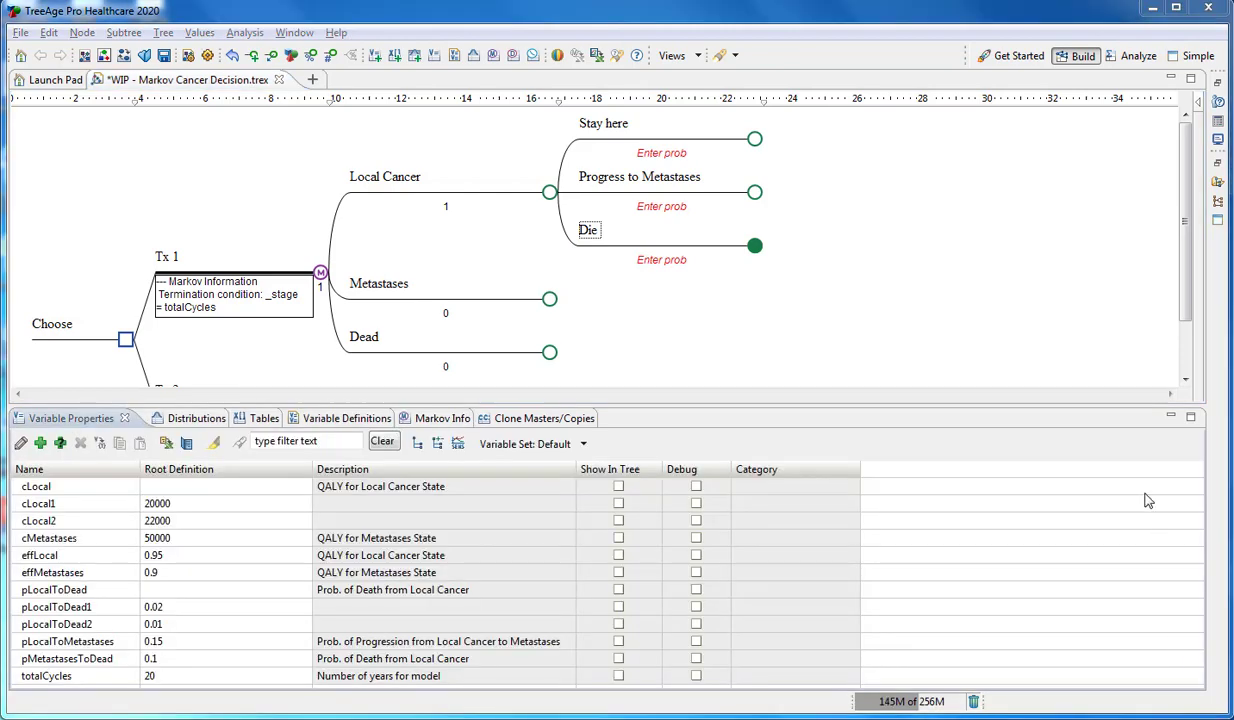
pyautogui.click(647, 207)
pyautogui.click(647, 207)
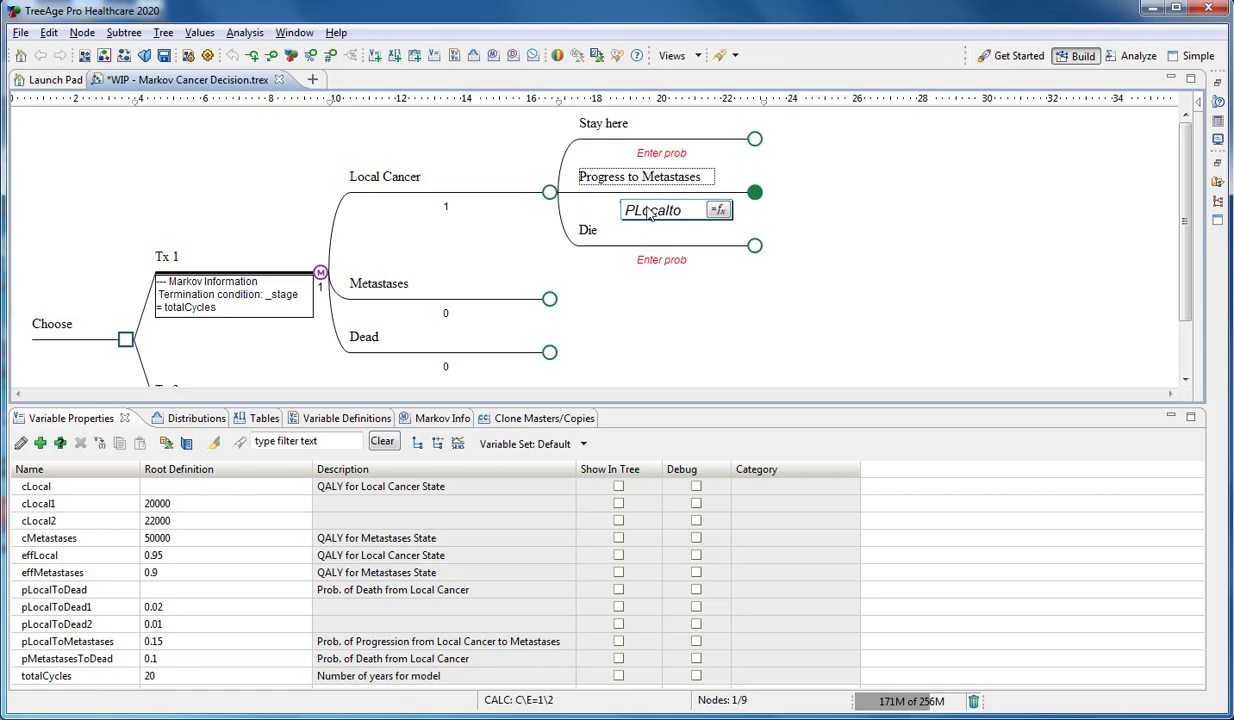
# Set Progress to Metastases' probability to pLocalToMetastases and begin entering the Die probability
pyautogui.write('PLocalto')
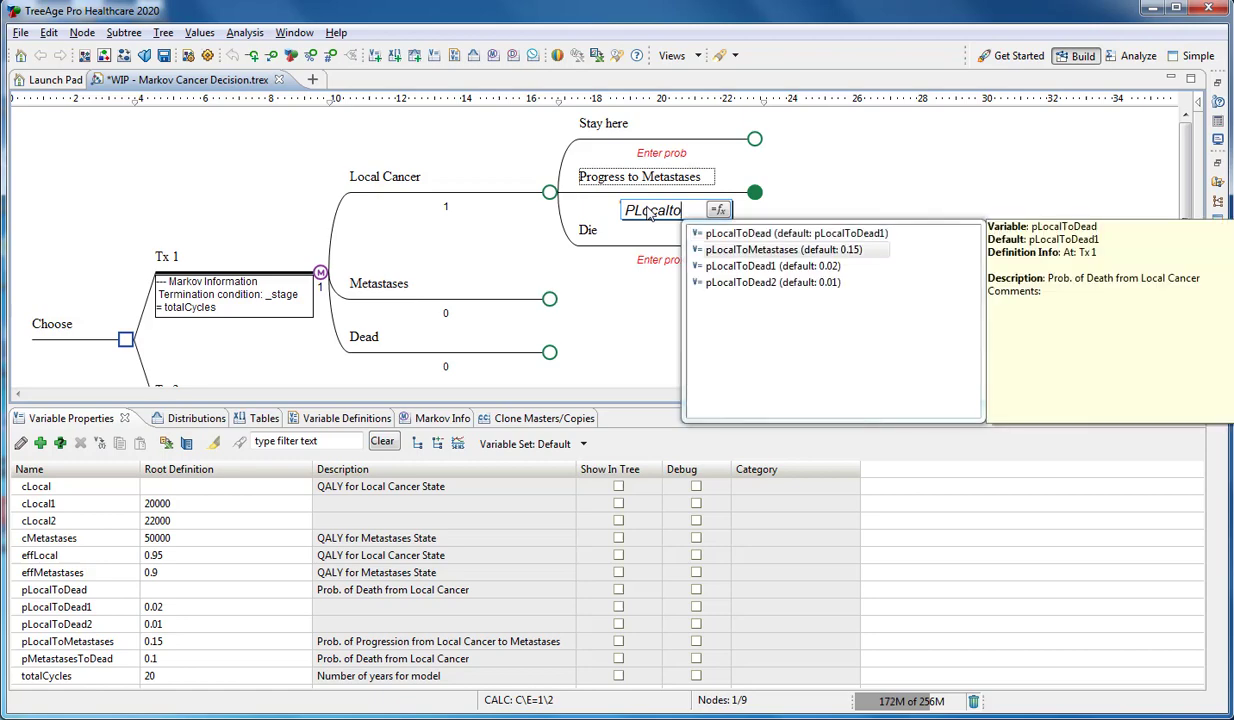
pyautogui.press('Down')
pyautogui.press('Return')
pyautogui.press('Return')
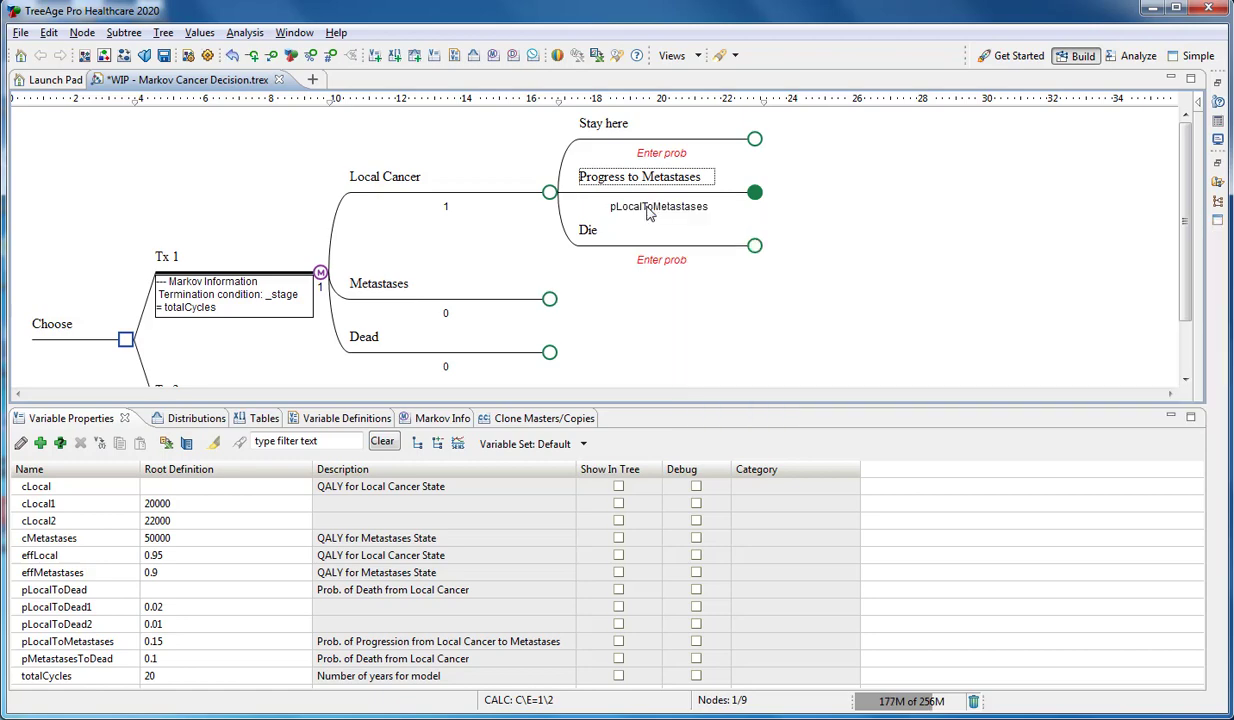
pyautogui.click(655, 263)
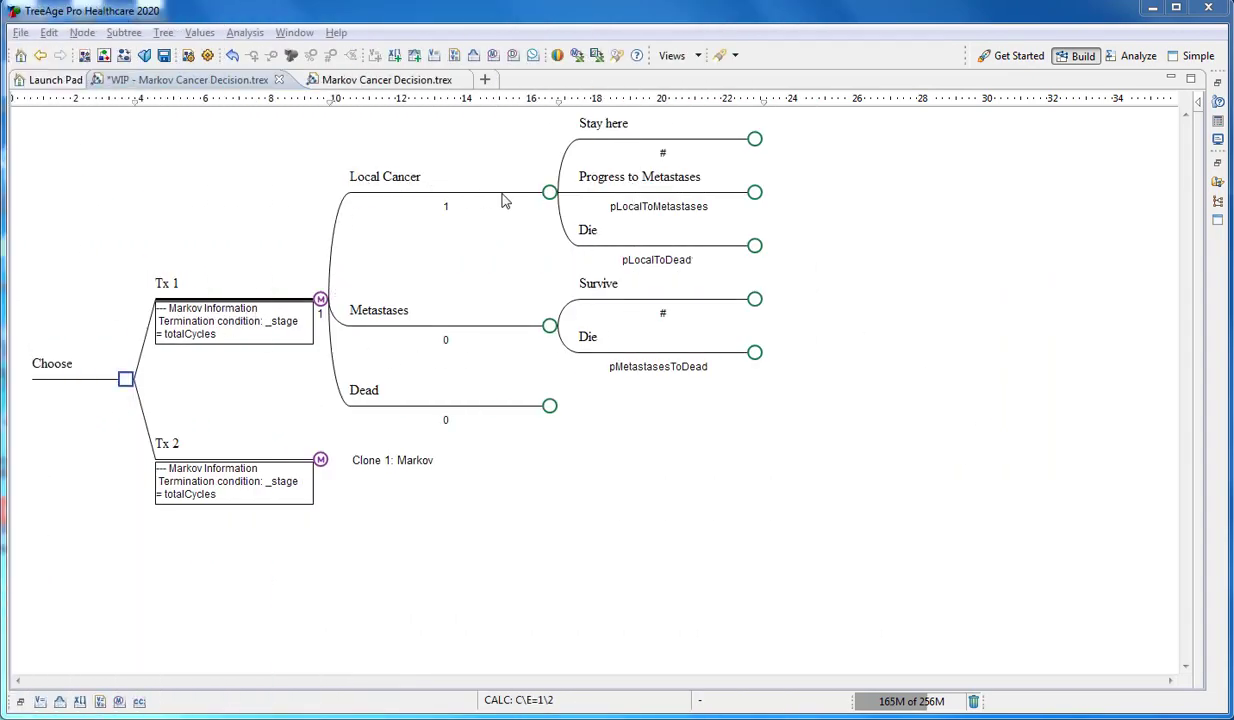
# Make Stay here a terminal node that jumps back to Local Cancer
pyautogui.click(755, 140)
pyautogui.rightClick(757, 145)
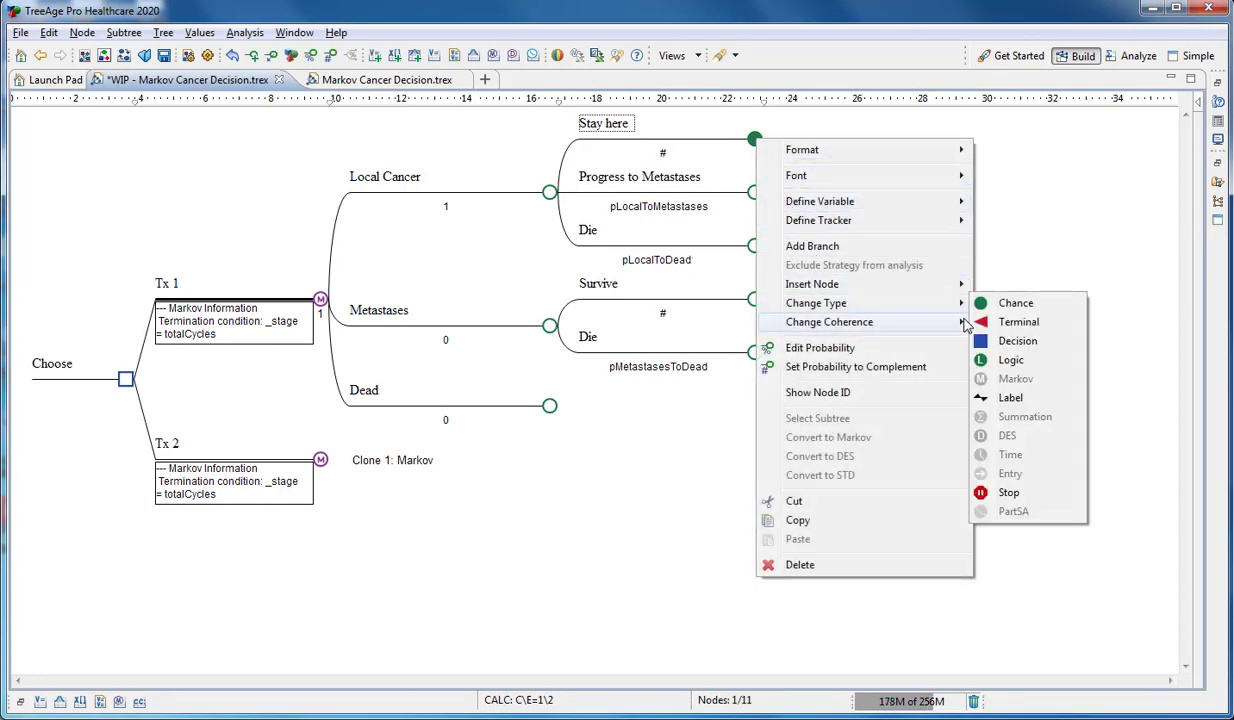
pyautogui.click(995, 322)
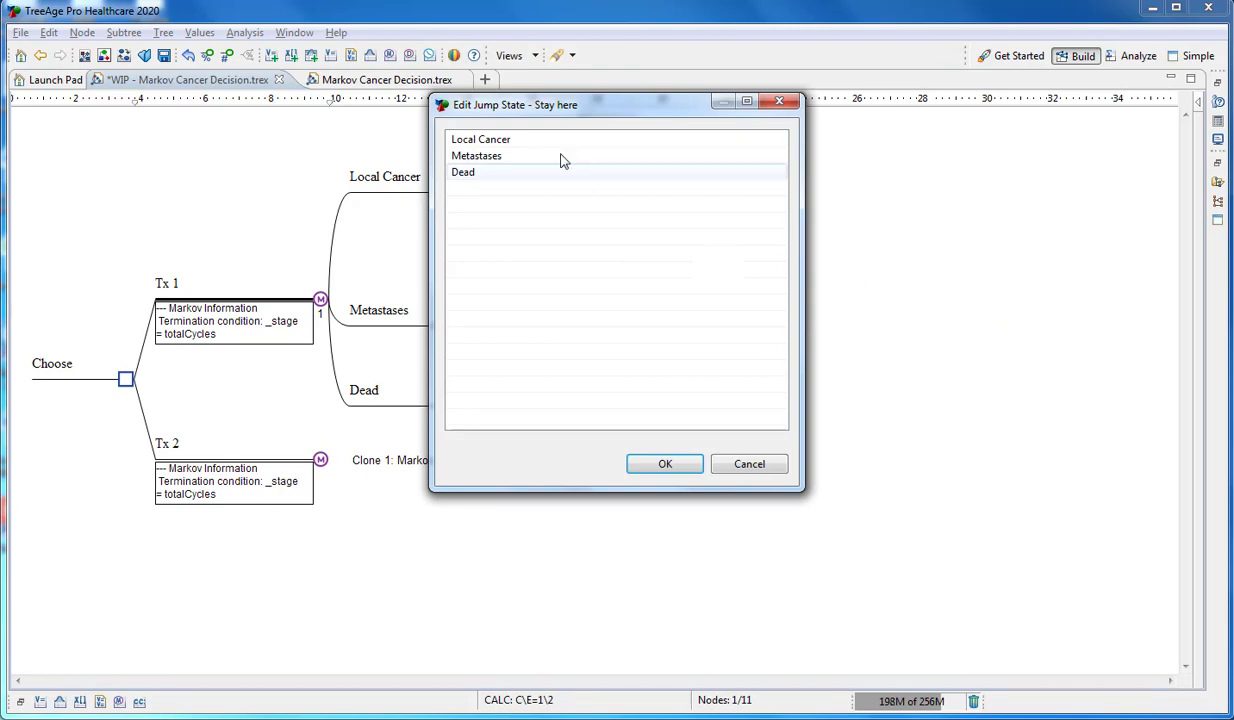
pyautogui.click(523, 141)
pyautogui.press('Return')
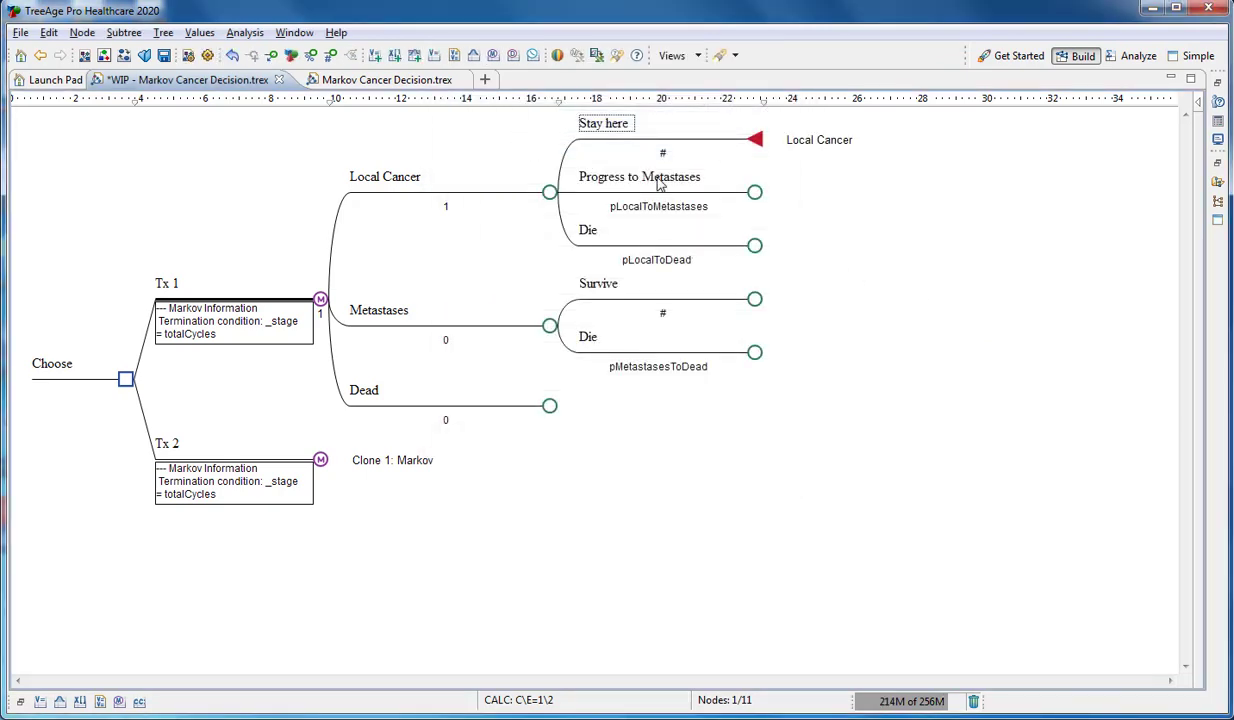
# Make Progress to Metastases a terminal node that jumps to Metastases
pyautogui.click(756, 194)
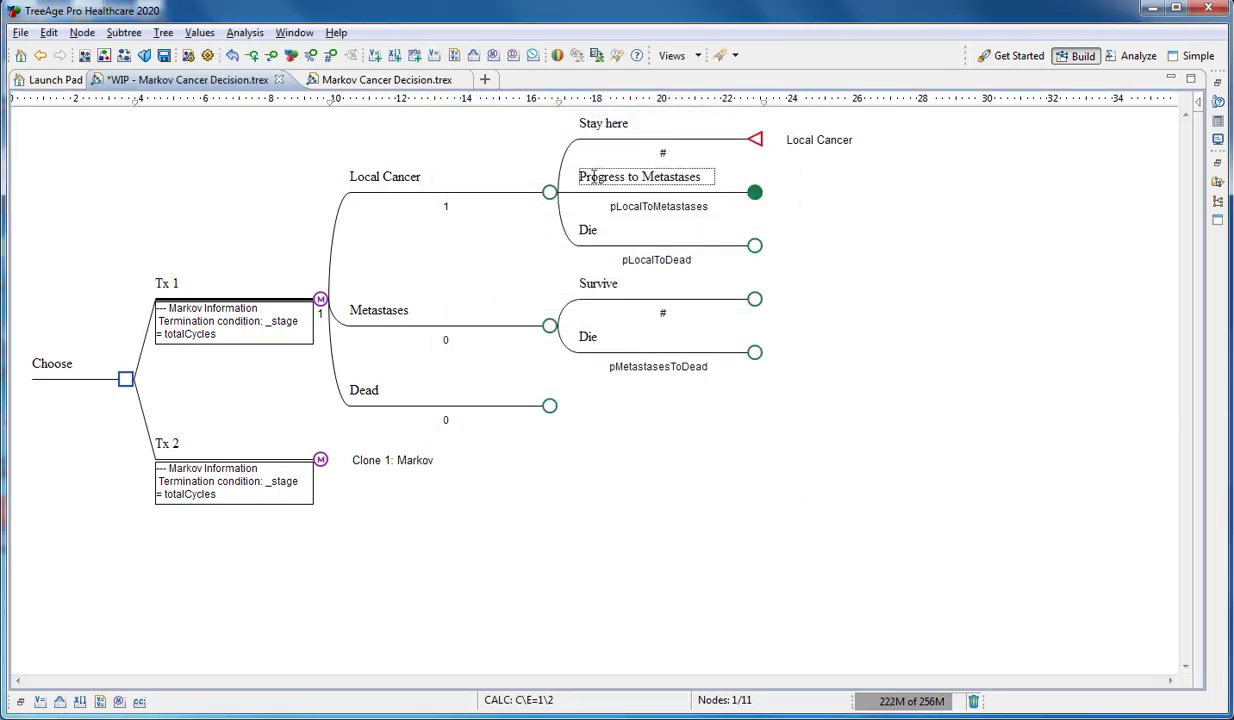
pyautogui.click(290, 56)
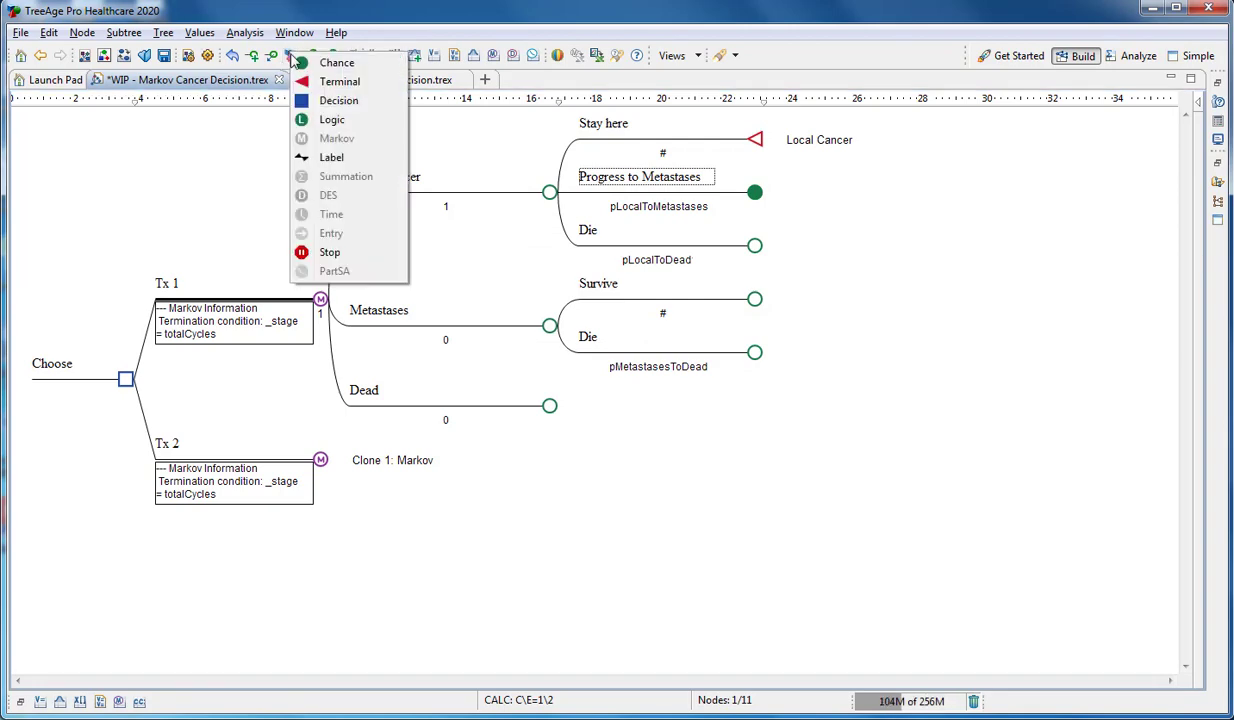
pyautogui.click(310, 81)
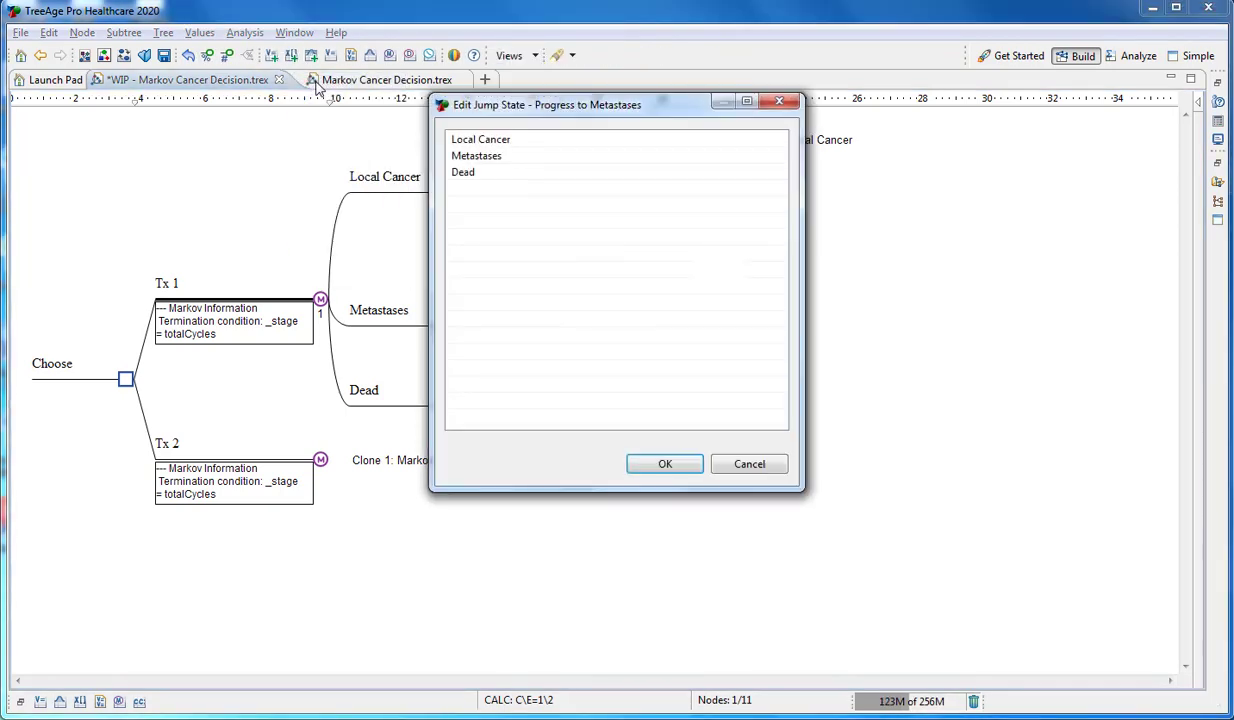
pyautogui.doubleClick(467, 157)
# Make the Die branch a terminal node that jumps to Dead
pyautogui.click(755, 246)
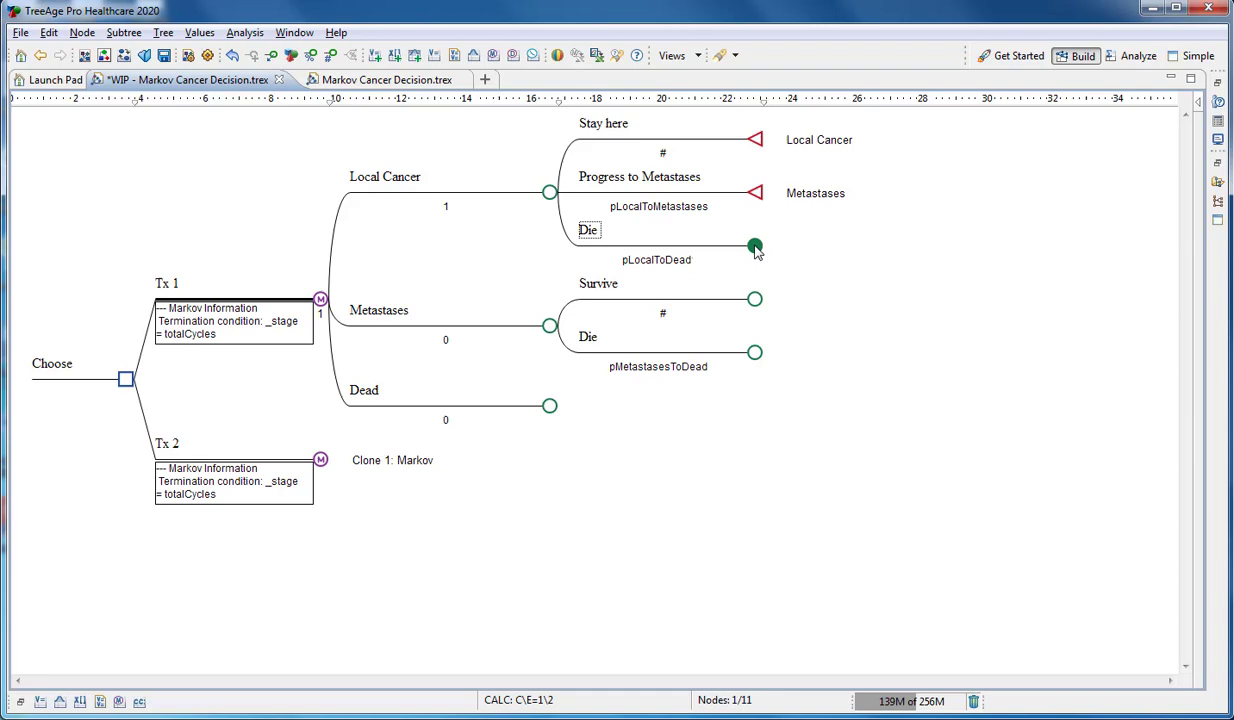
pyautogui.click(291, 57)
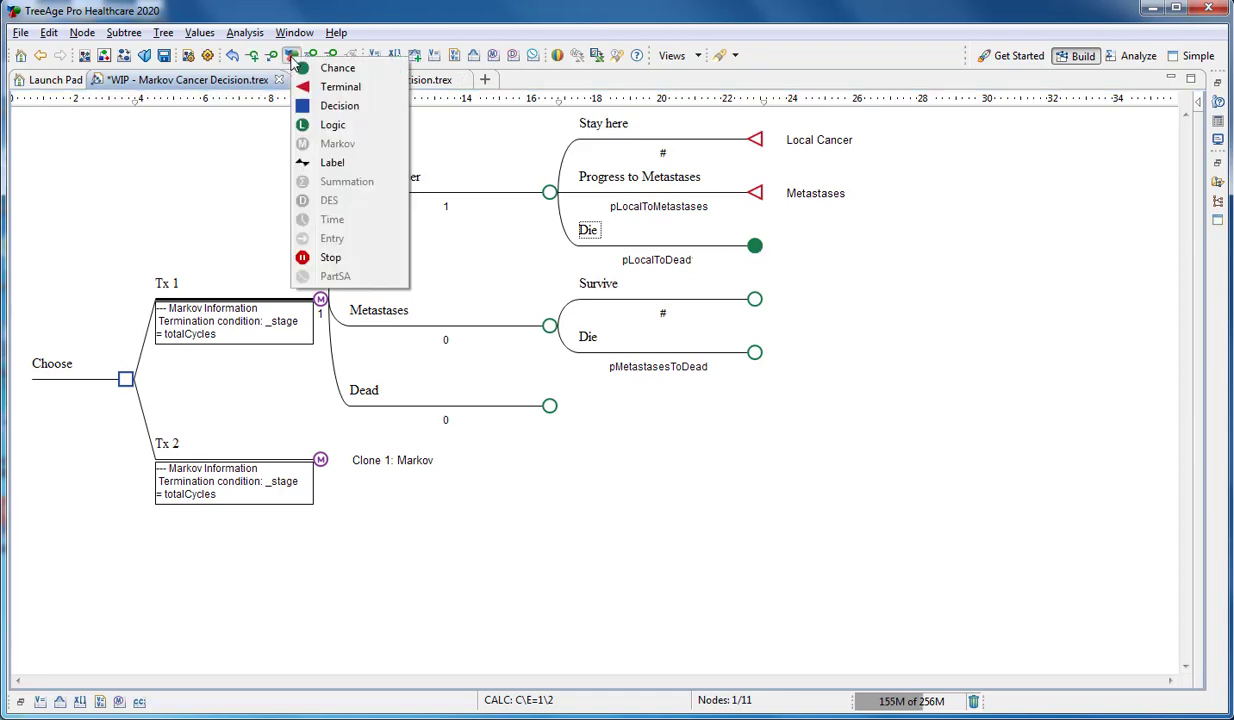
pyautogui.click(325, 88)
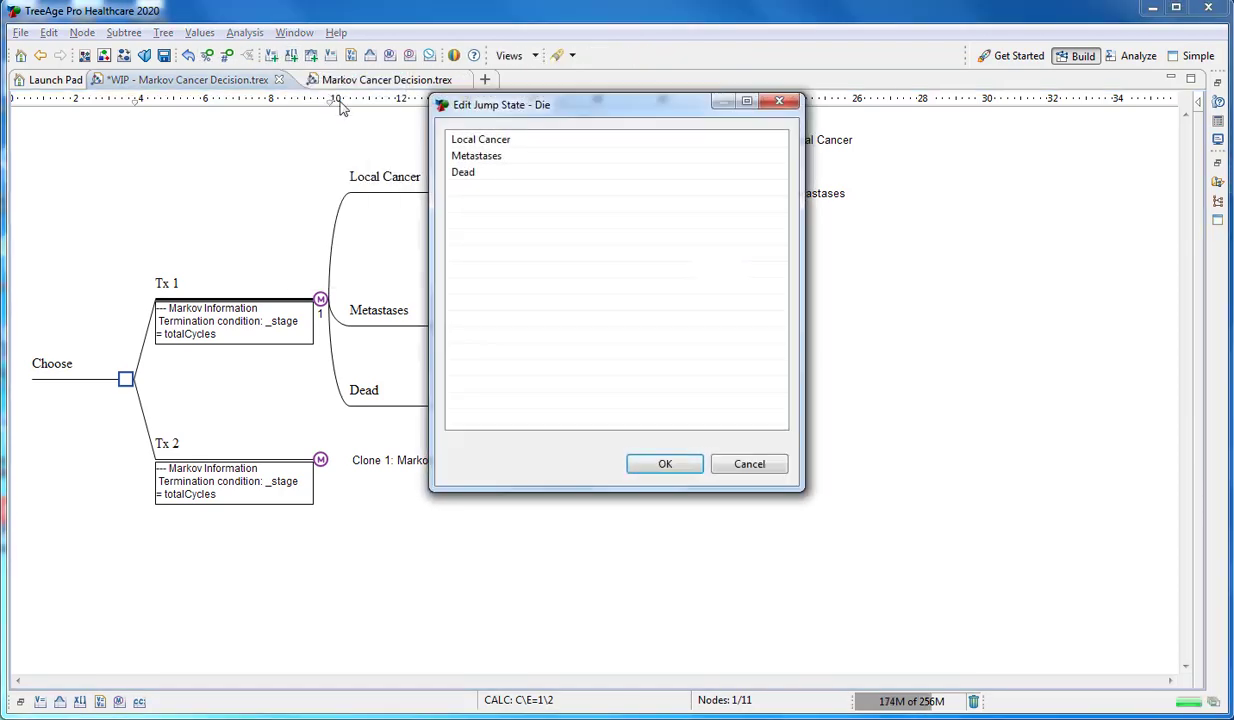
pyautogui.click(463, 173)
pyautogui.doubleClick(463, 173)
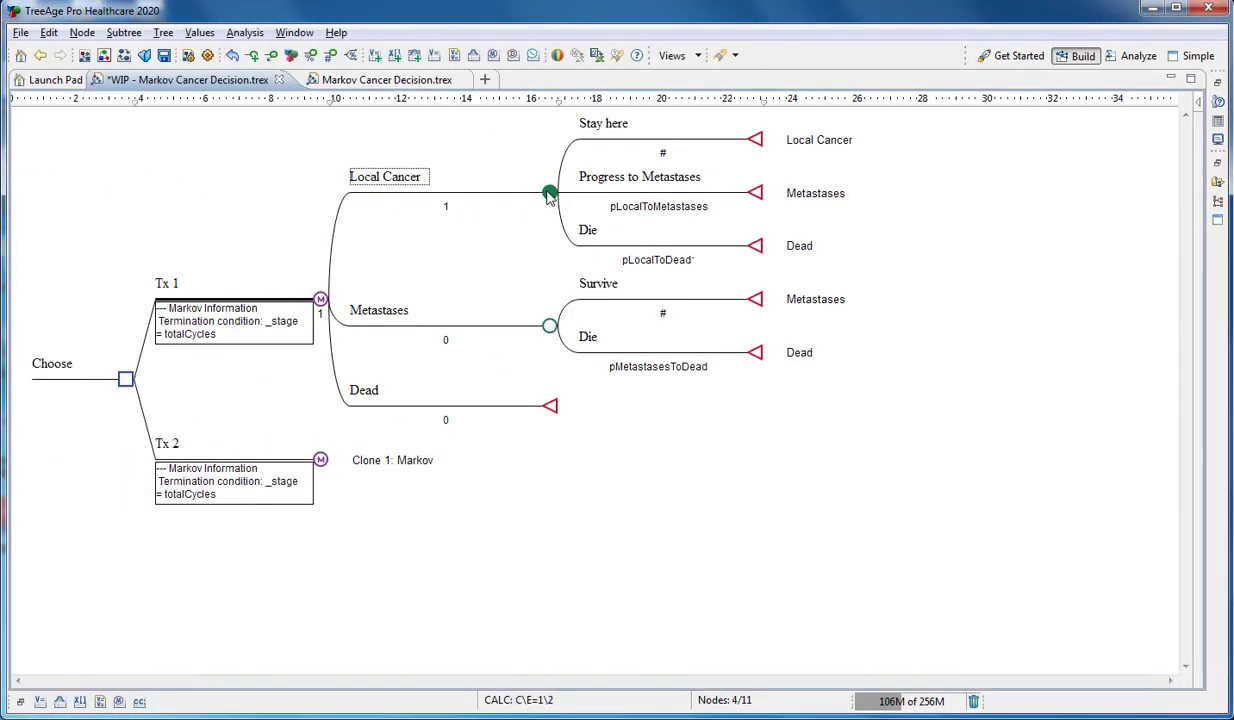
# In Markov Info, set Local Cancer's initial and incremental costs to cLocal and begin its effectiveness
pyautogui.click(20, 702)
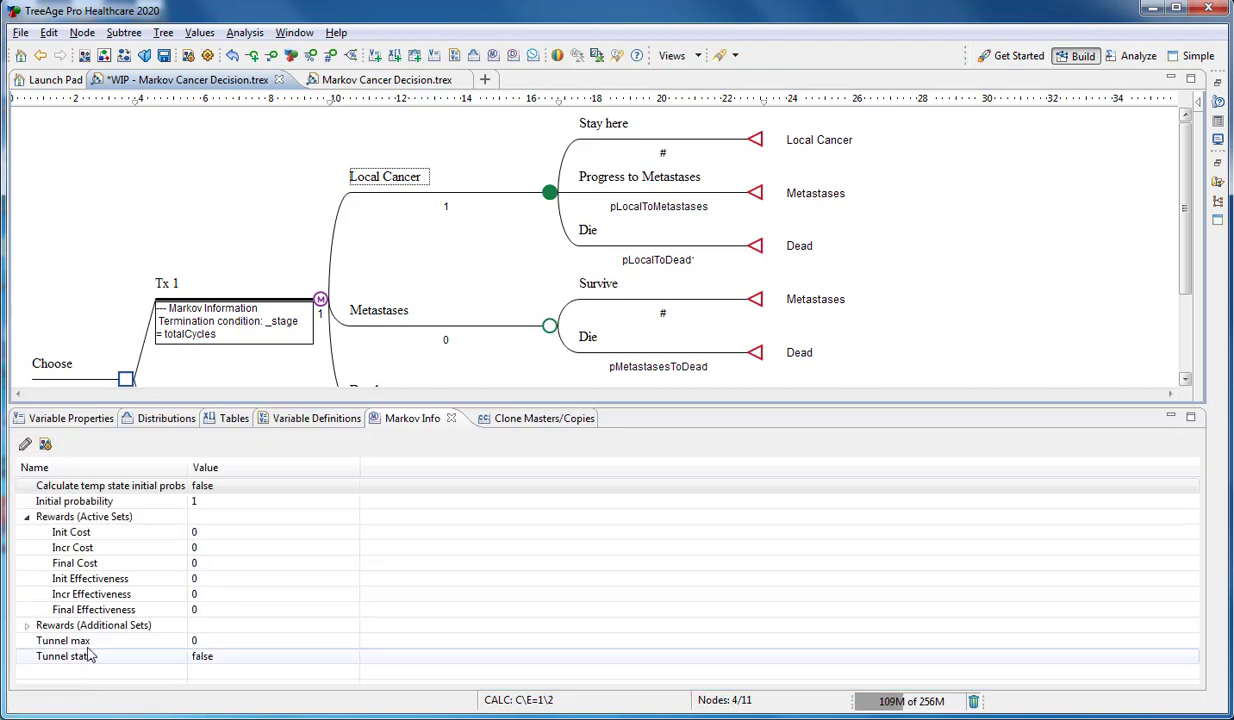
pyautogui.click(207, 532)
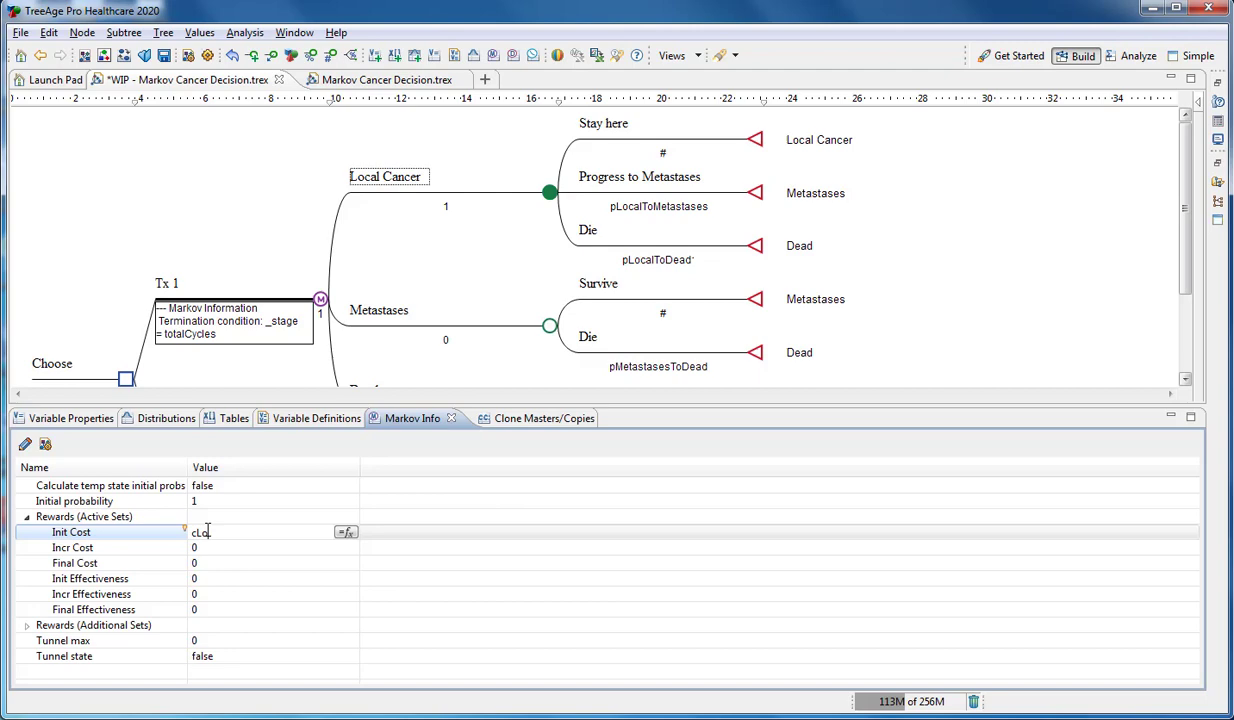
pyautogui.press('Return')
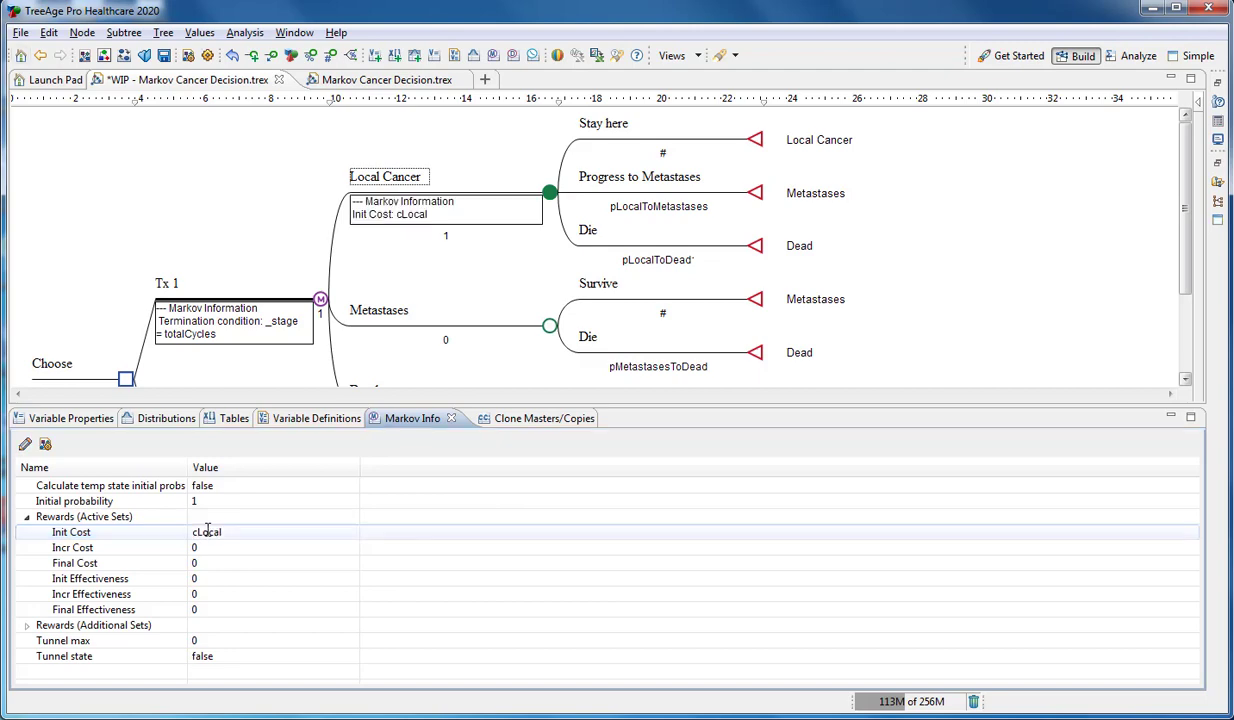
pyautogui.click(214, 548)
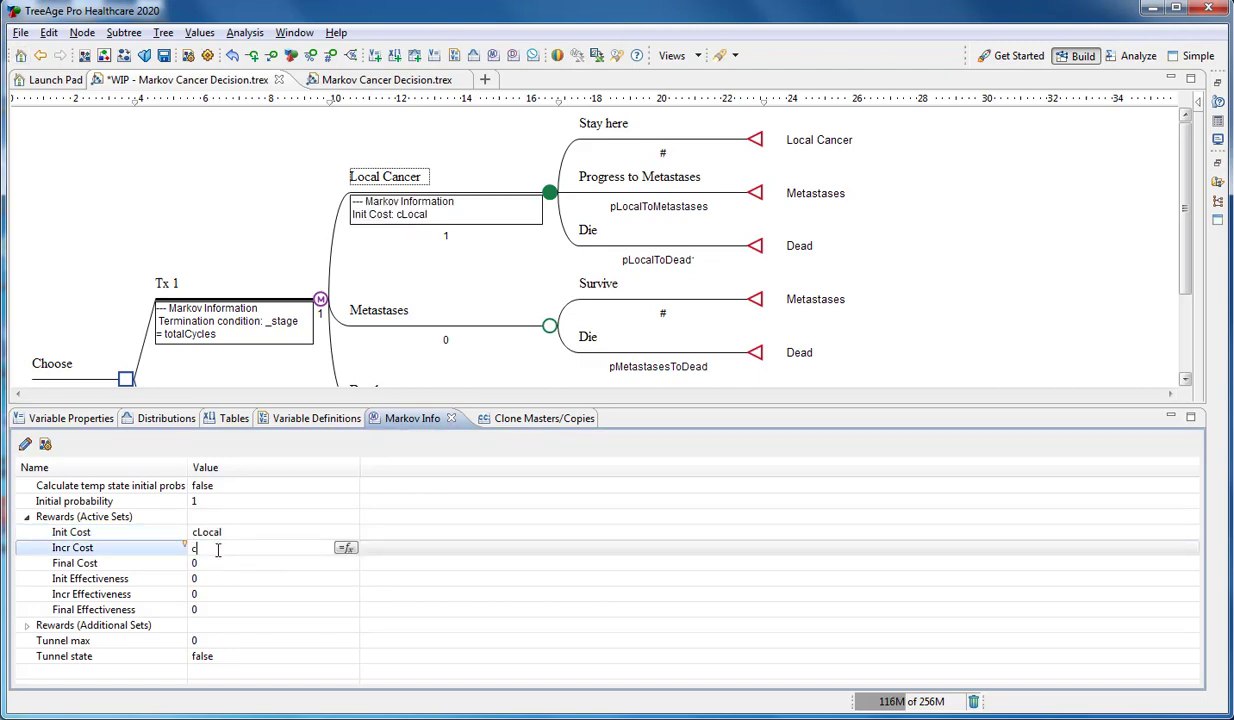
pyautogui.press('Return')
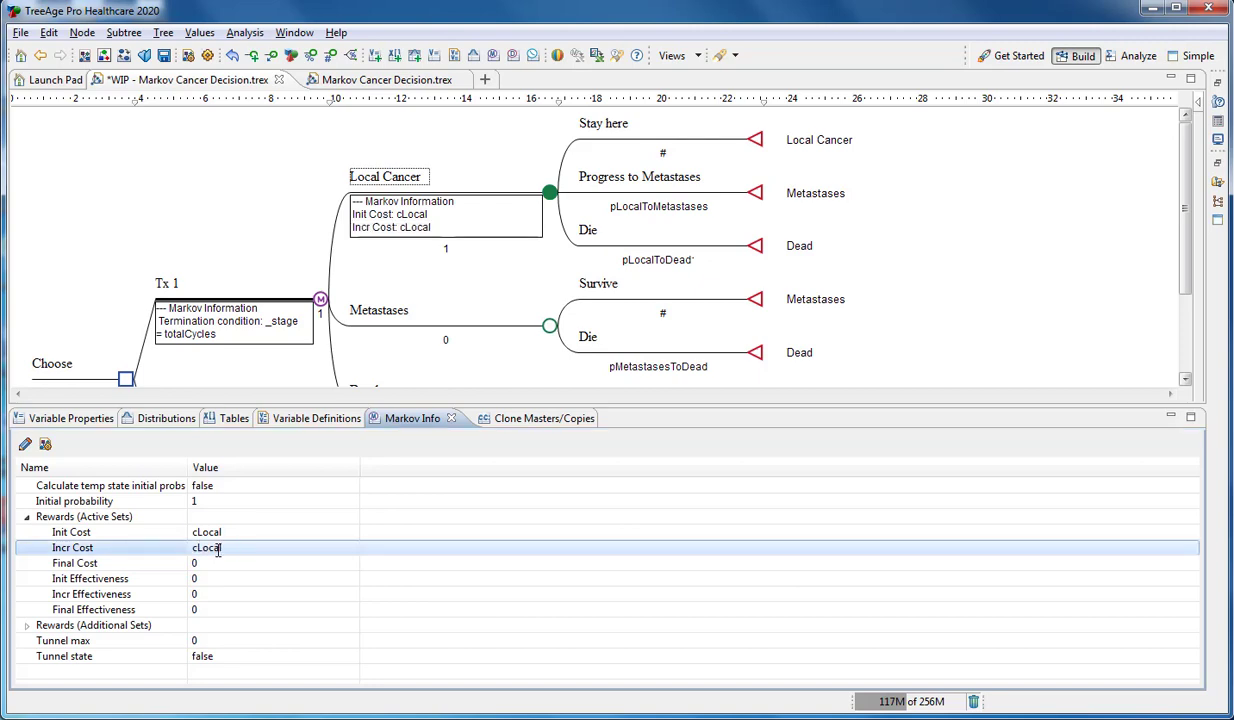
pyautogui.click(209, 579)
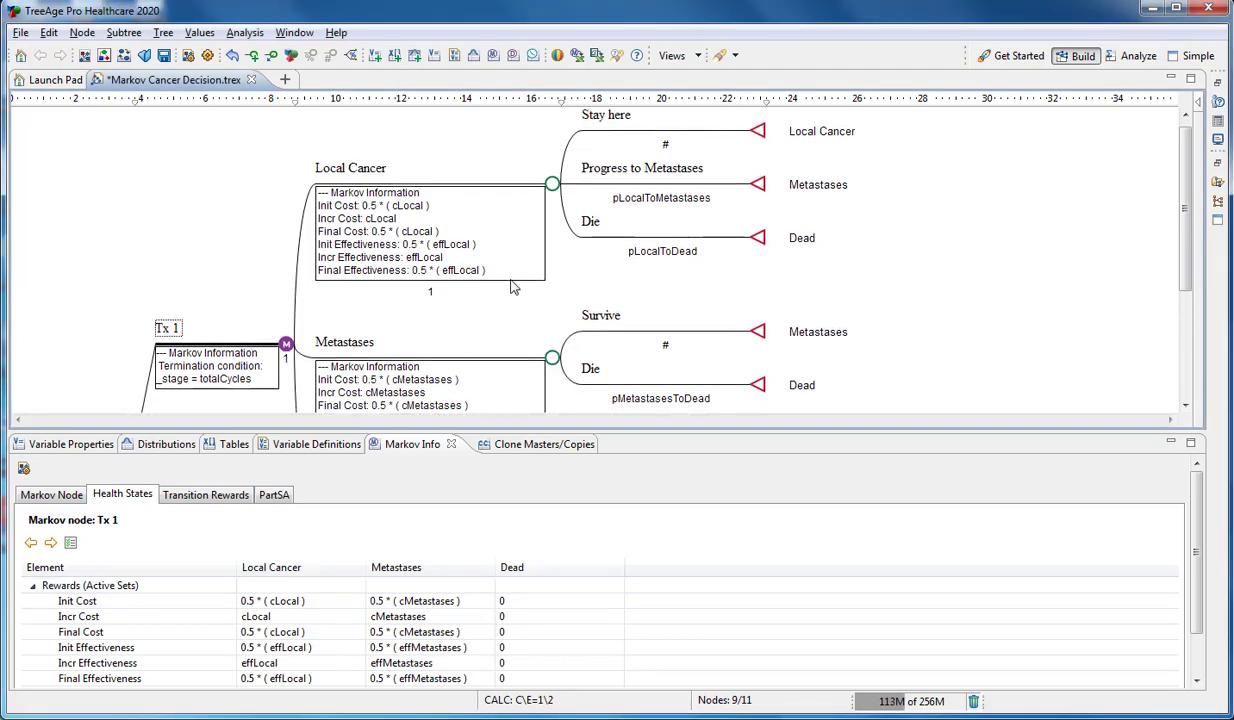
# Review the Local Cancer rewards and Metastases terminal, then select the Tx 2 clone strategy
pyautogui.click(553, 187)
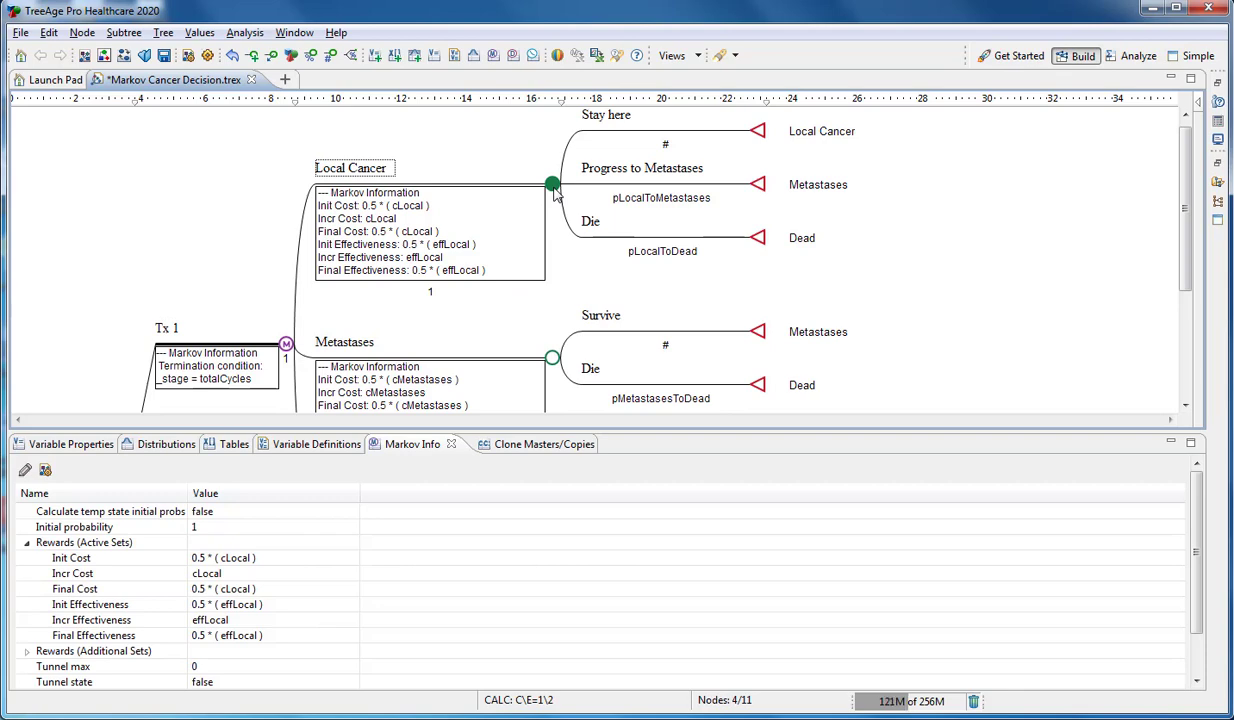
pyautogui.click(758, 189)
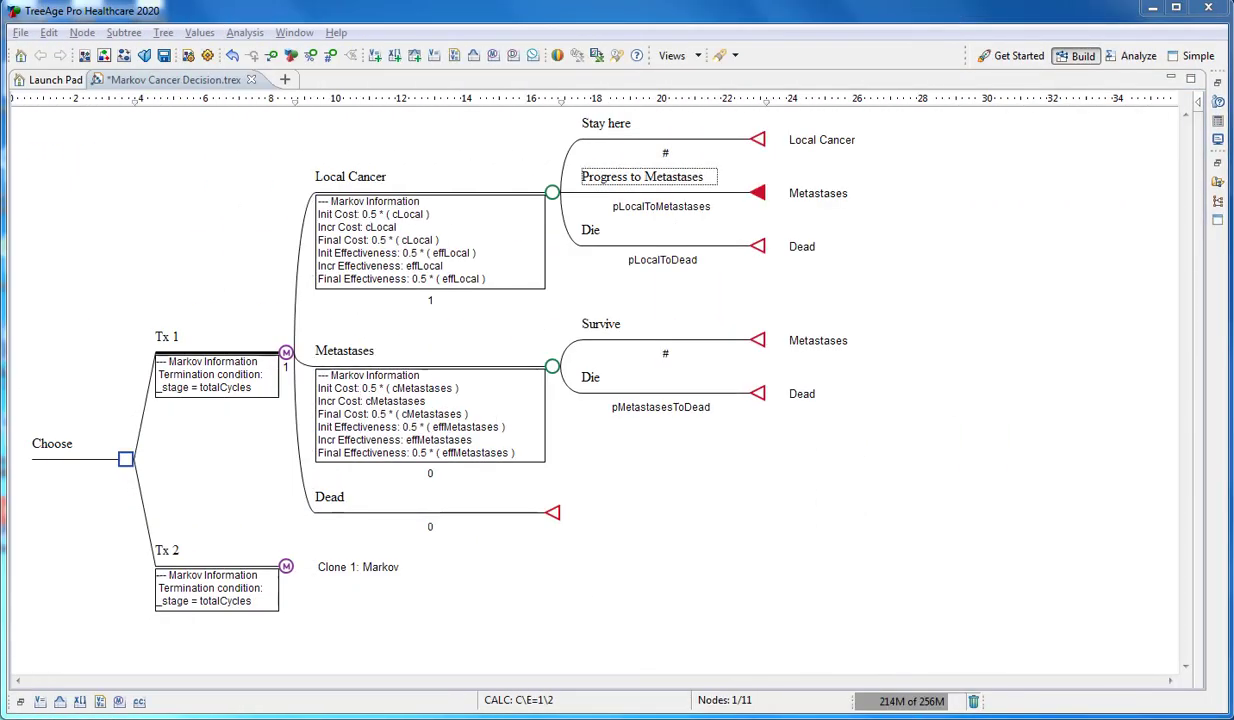
pyautogui.click(285, 567)
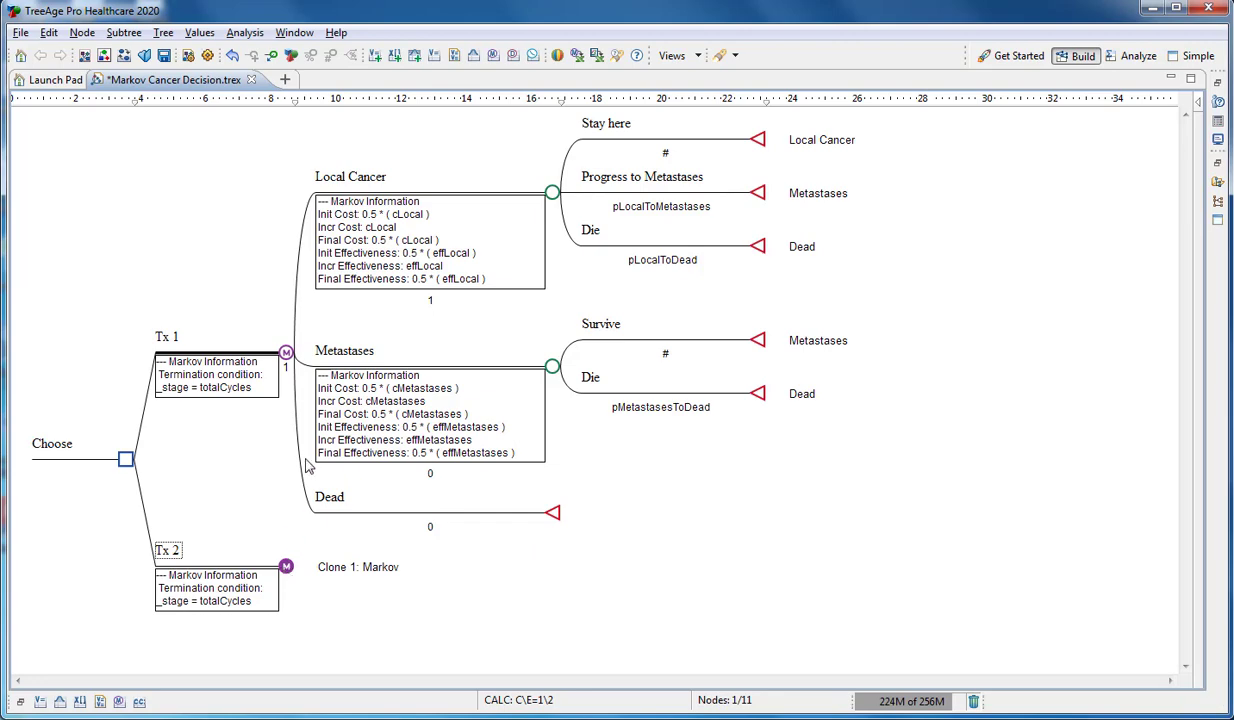
# Turn on Show clone-copy subtrees so Tx 2 displays its copied subtree, then select Tx 1
pyautogui.click(187, 55)
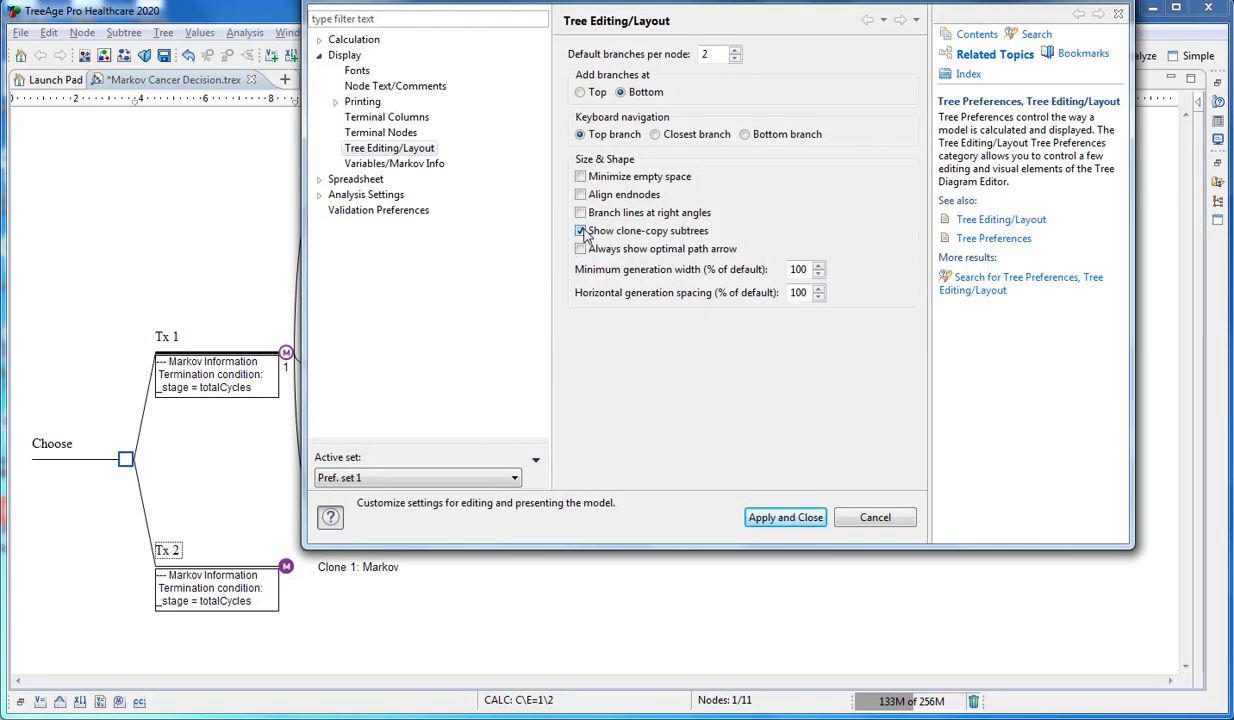
pyautogui.click(783, 517)
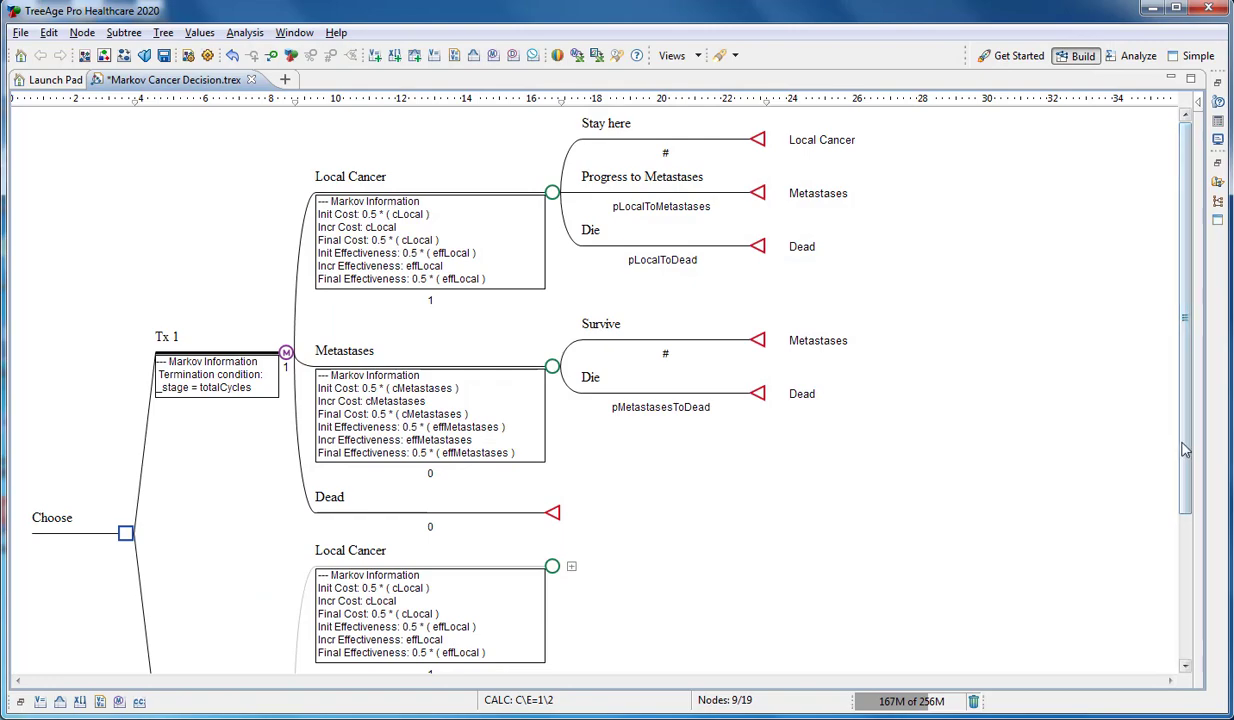
pyautogui.scroll(-3, 1188, 537)
pyautogui.moveTo(1192, 571); pyautogui.dragTo(1197, 423)
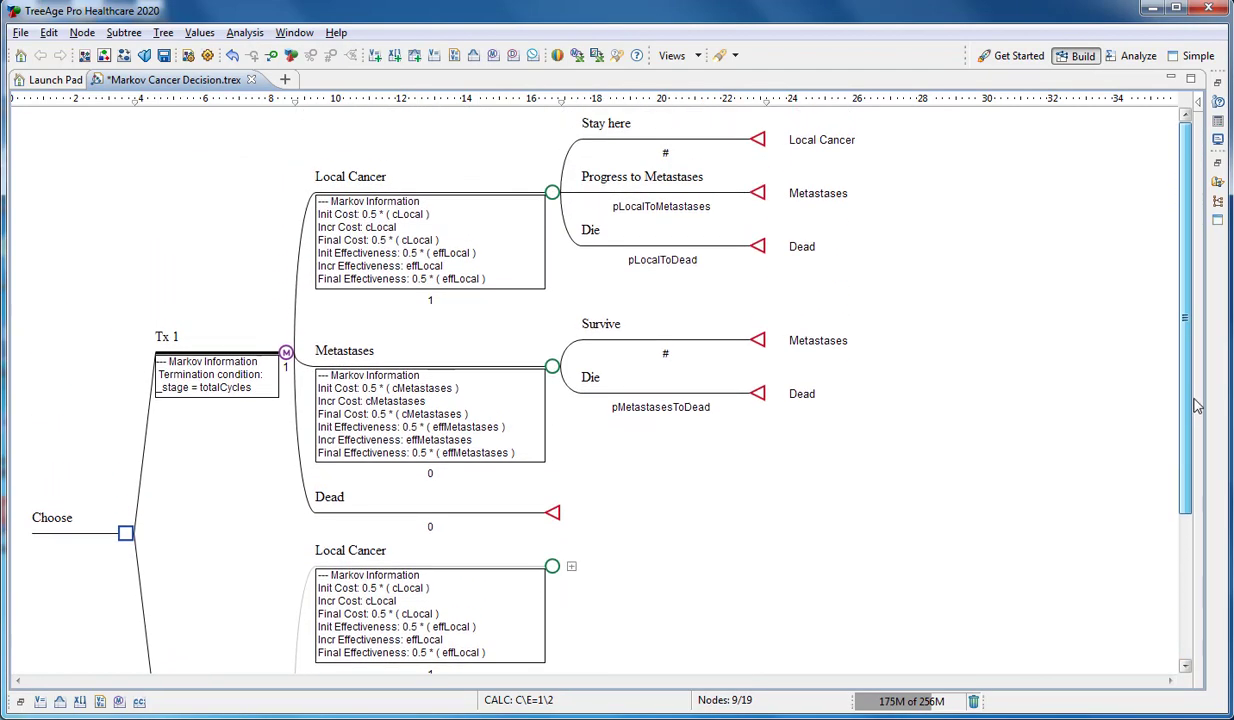
pyautogui.click(285, 357)
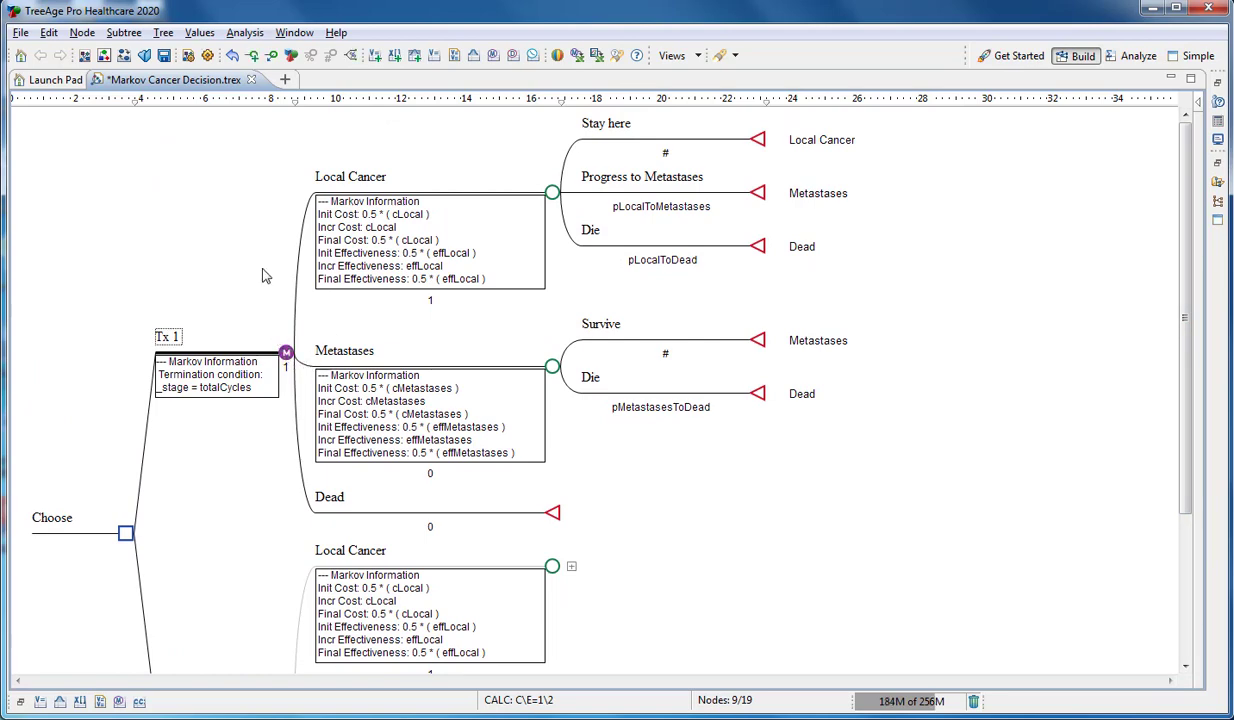
pyautogui.click(241, 34)
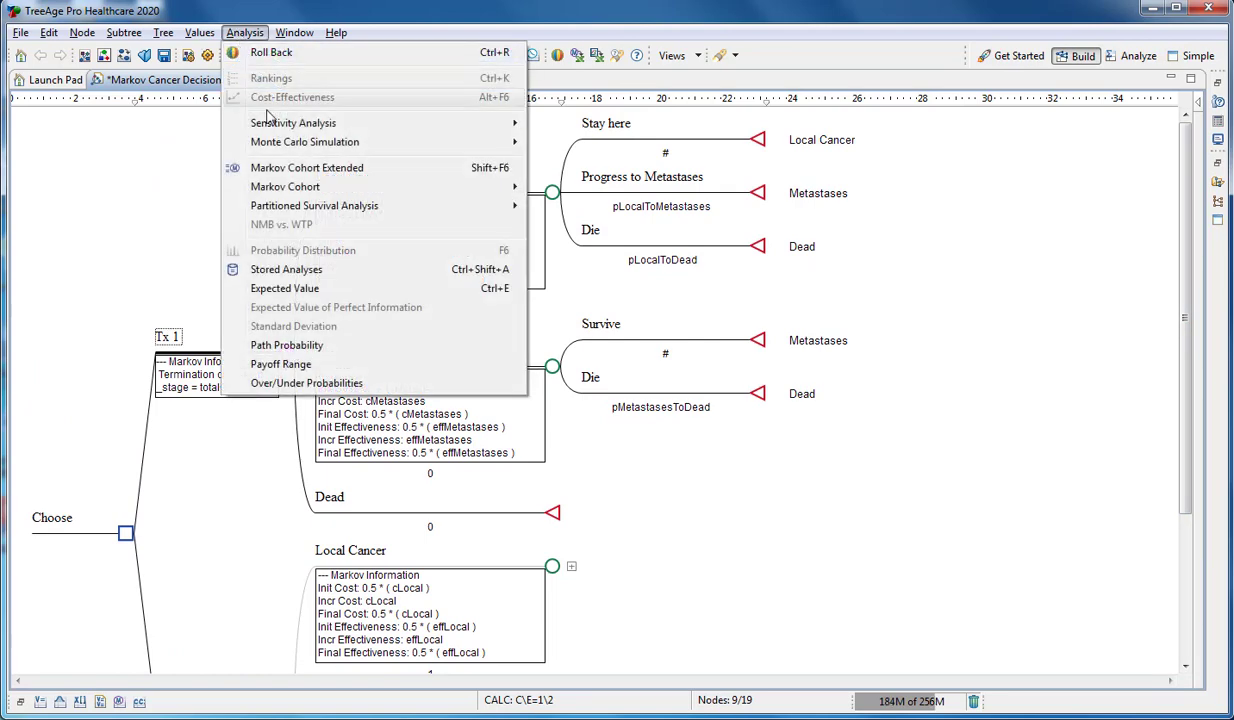
# Run a Markov Cohort (Extended) analysis on the Tx 1 strategy
pyautogui.click(307, 169)
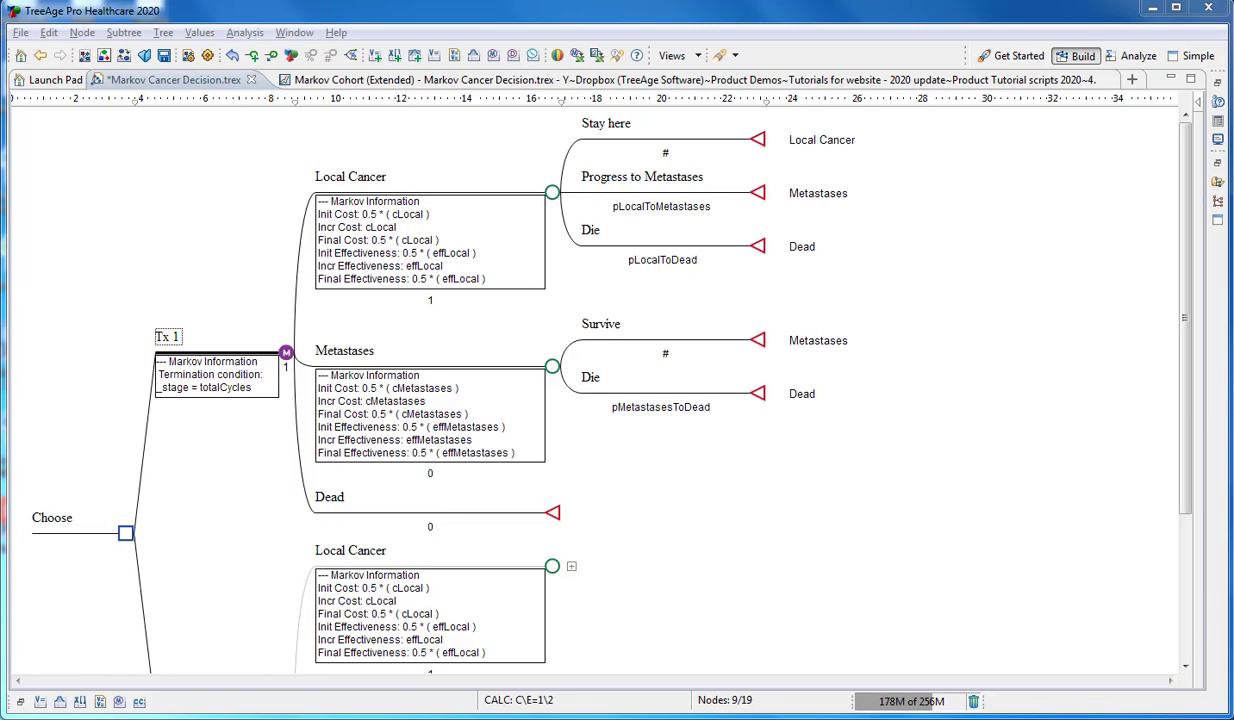
# In the user's manual, open the Cost-Effectiveness Markov Model assistant at step 2.1 Create New Decision/Markov Model
pyautogui.click(1217, 84)
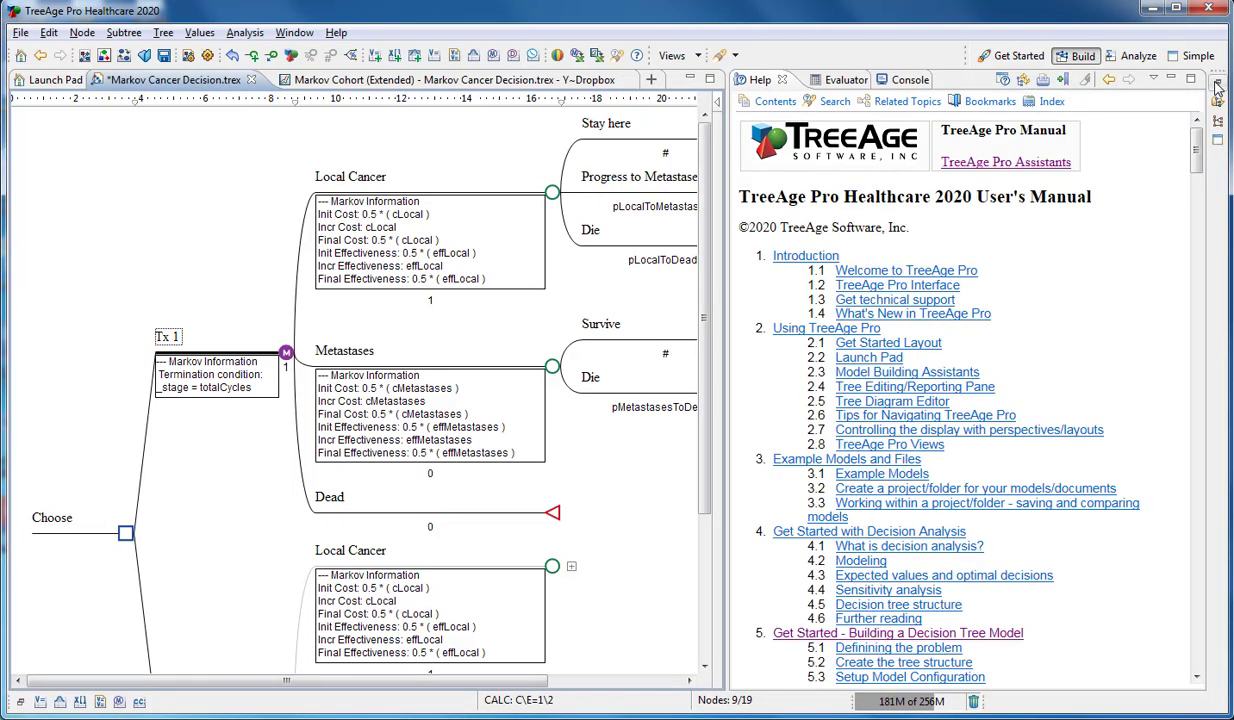
pyautogui.click(1028, 166)
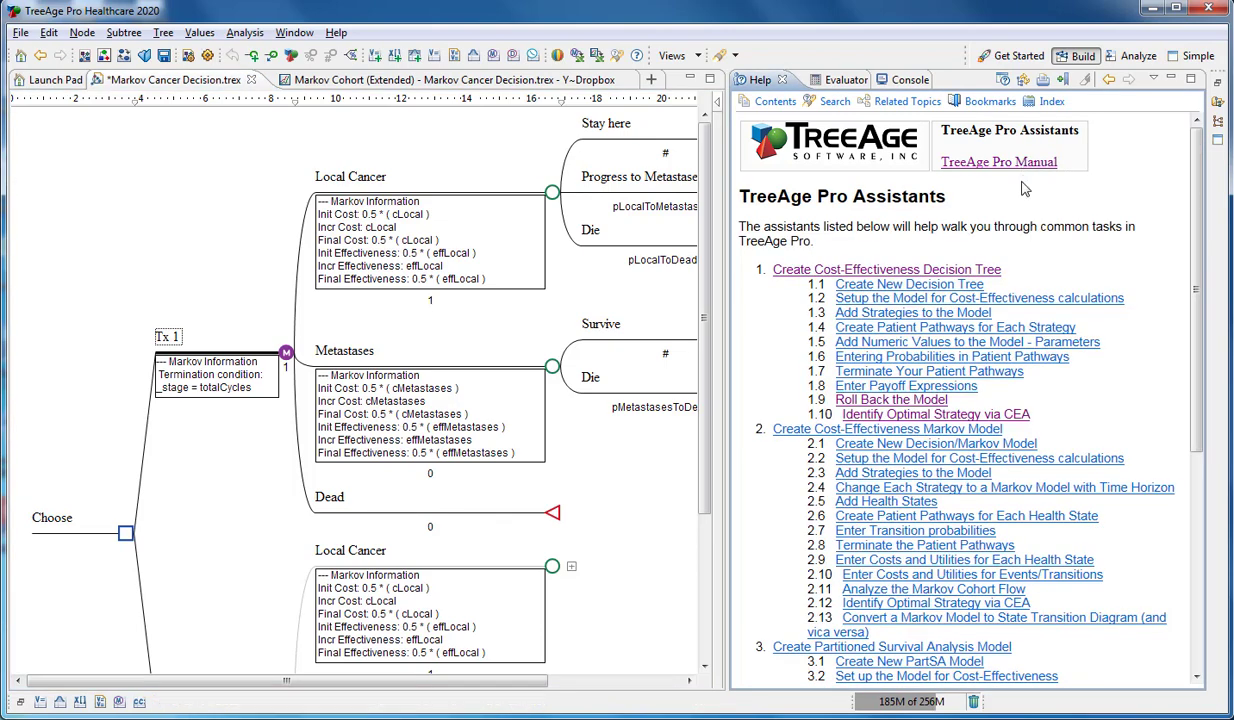
pyautogui.click(948, 428)
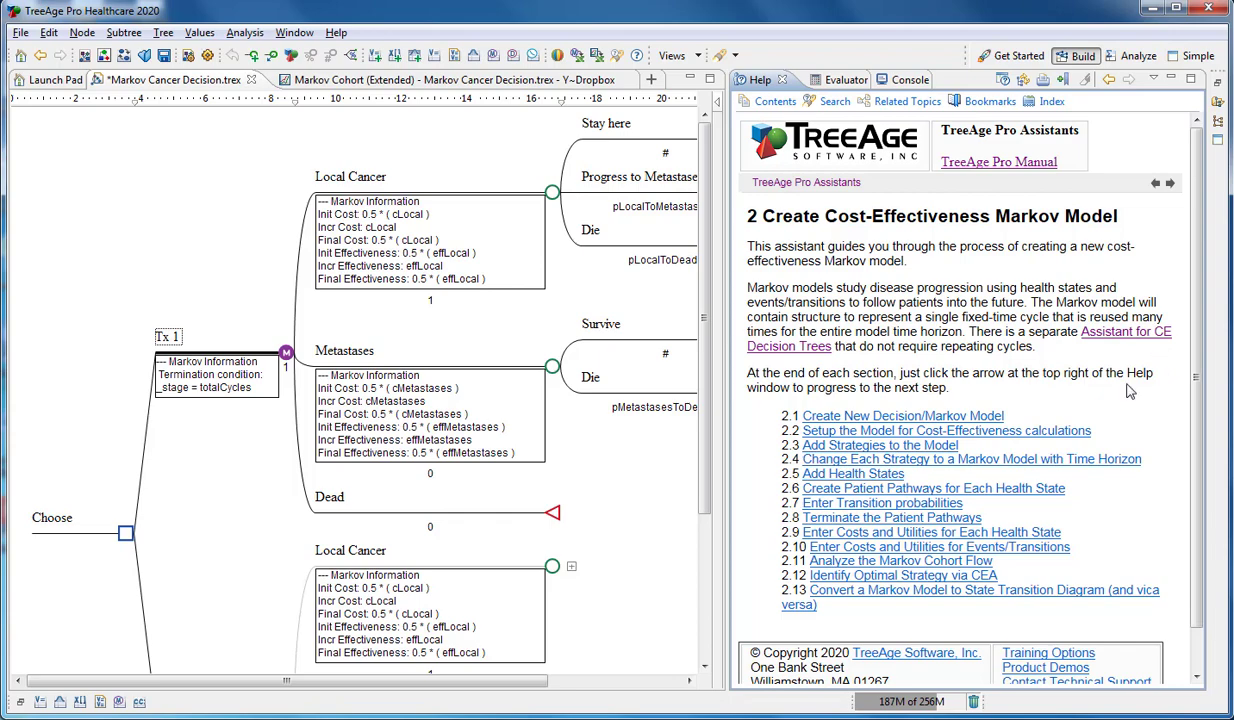
pyautogui.click(978, 418)
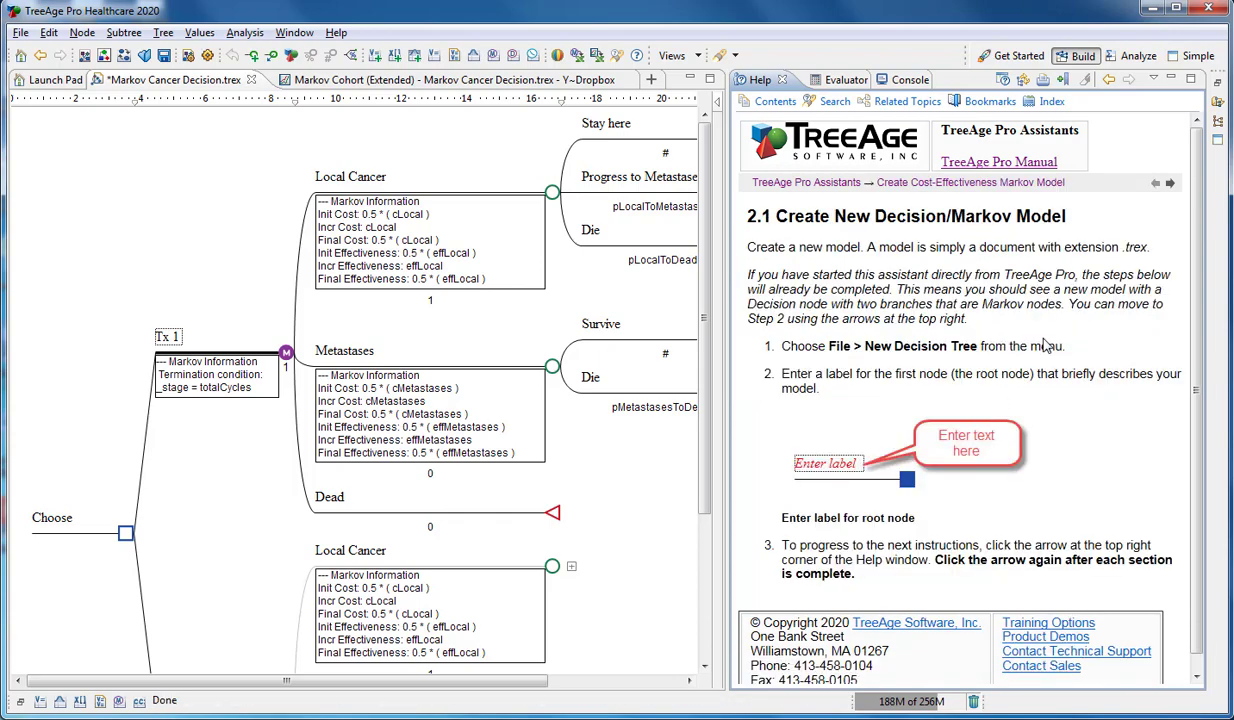